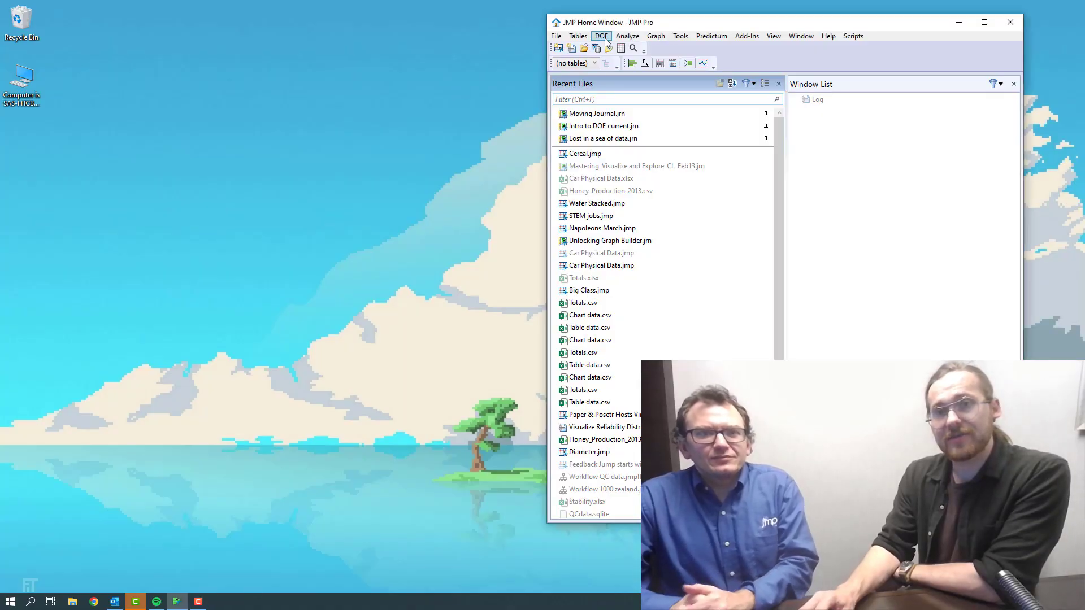
# Step: Start a new Easy DOE design from the DOE menu
pyautogui.click(604, 40)
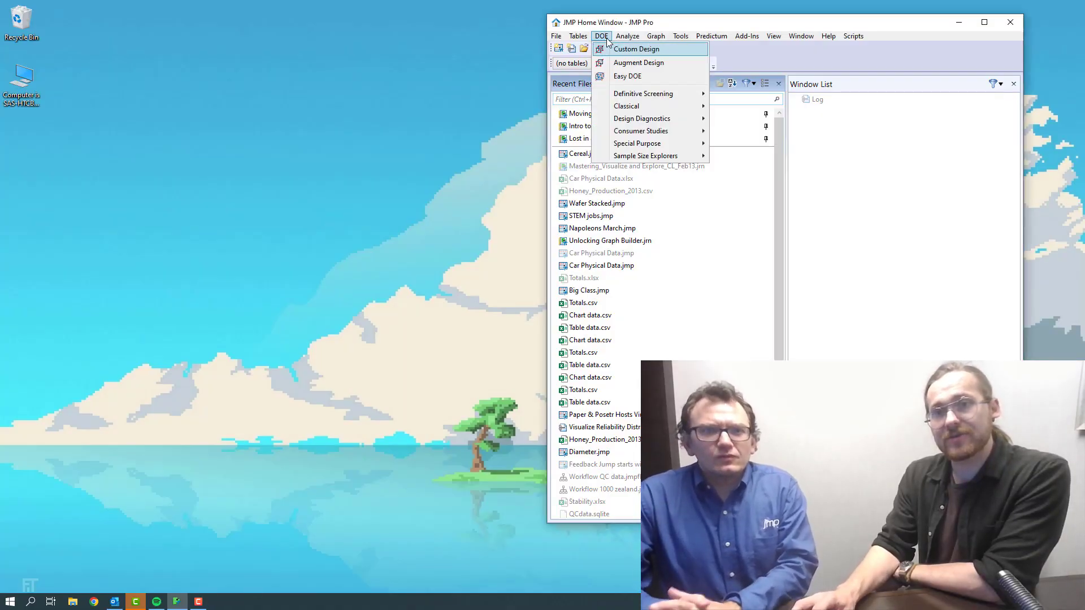
pyautogui.click(641, 79)
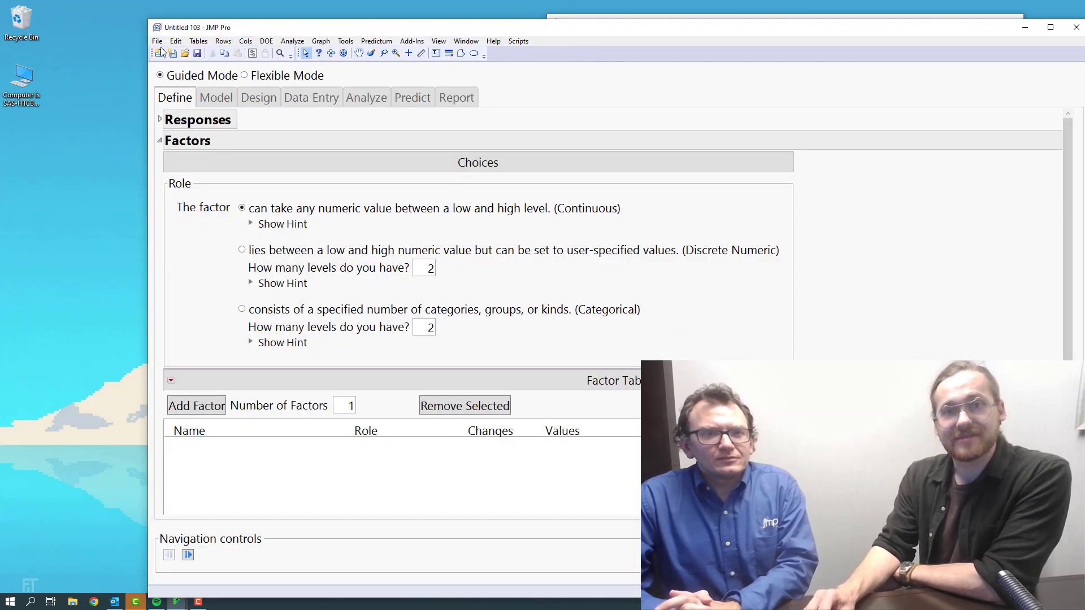
pyautogui.click(99, 61)
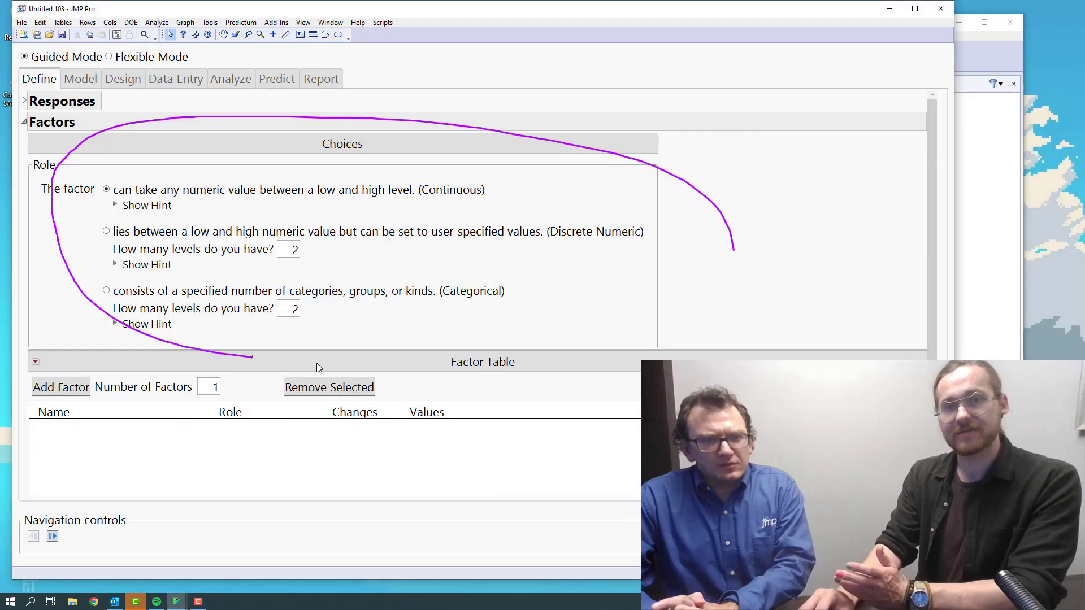
pyautogui.moveTo(254, 360); pyautogui.dragTo(568, 326)
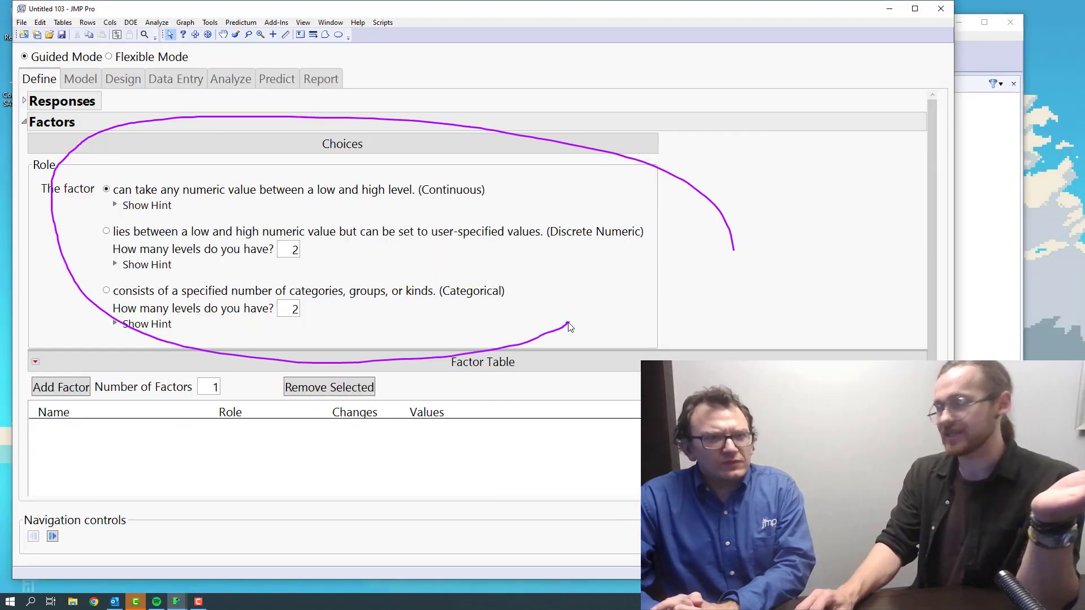
pyautogui.press('Escape')
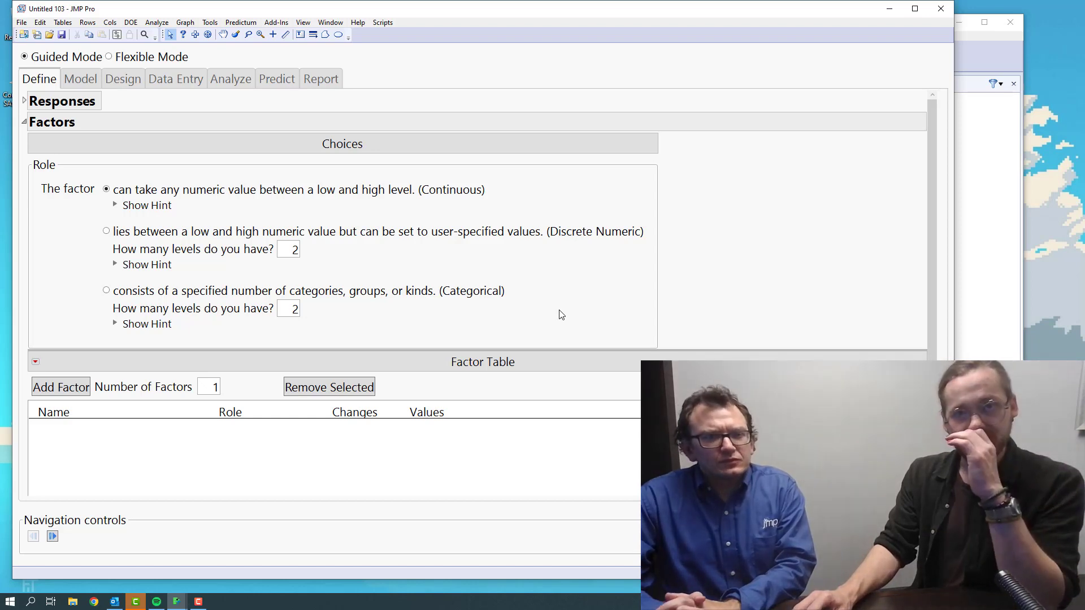
# Step: Add continuous factor X1 and set the next factor's role to Discrete Numeric
pyautogui.click(74, 390)
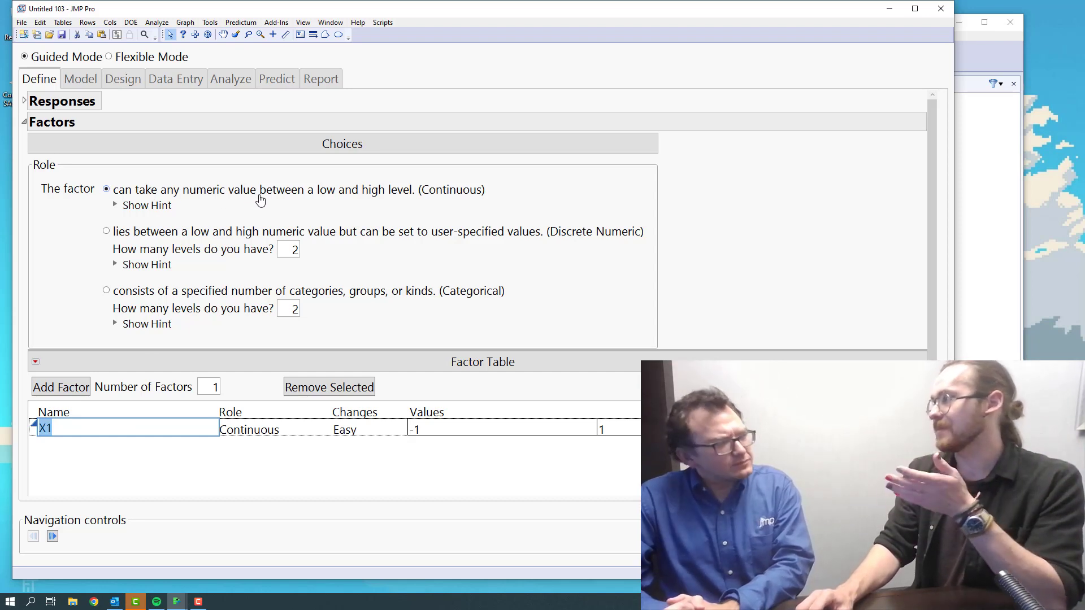
pyautogui.click(227, 233)
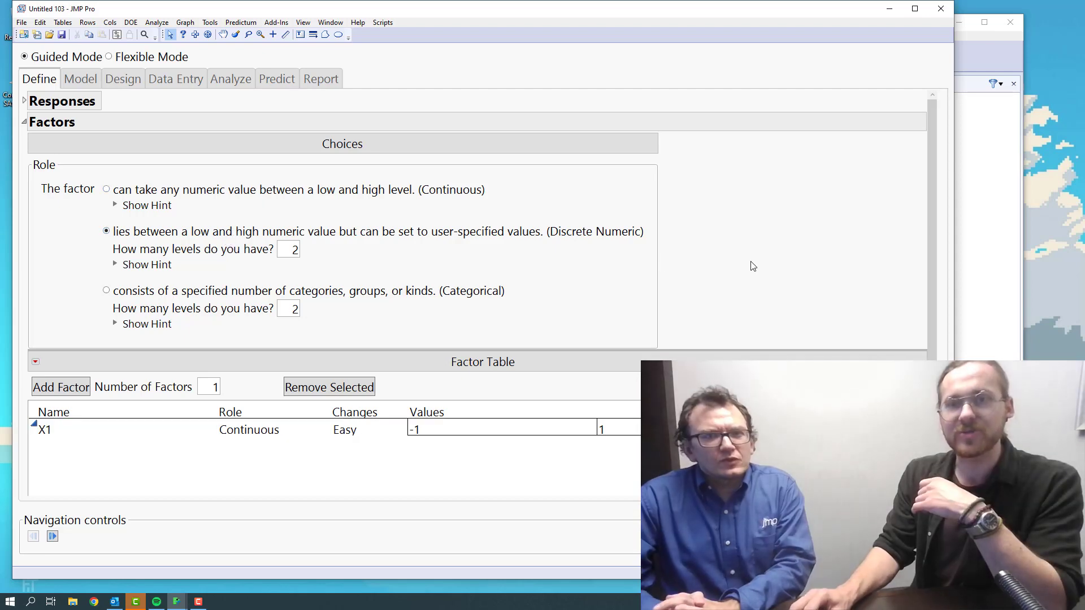
pyautogui.moveTo(750, 266)
pyautogui.mouseDown()
pyautogui.moveTo(553, 260)
pyautogui.moveTo(546, 250)
pyautogui.moveTo(581, 257)
pyautogui.mouseUp()
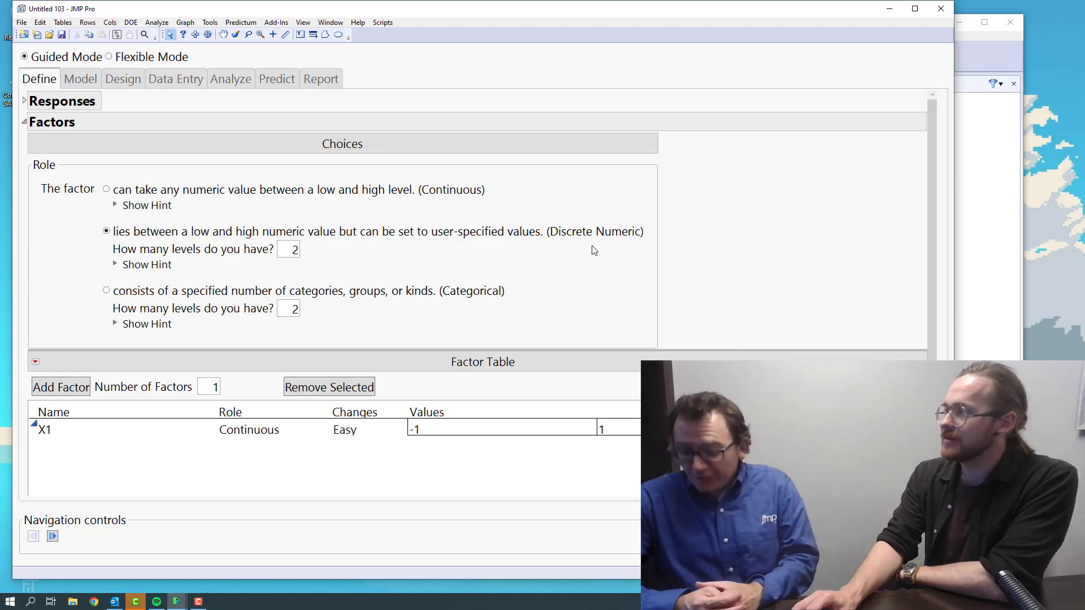
# Step: Add X2 as a discrete numeric factor with 4 levels
pyautogui.doubleClick(286, 253)
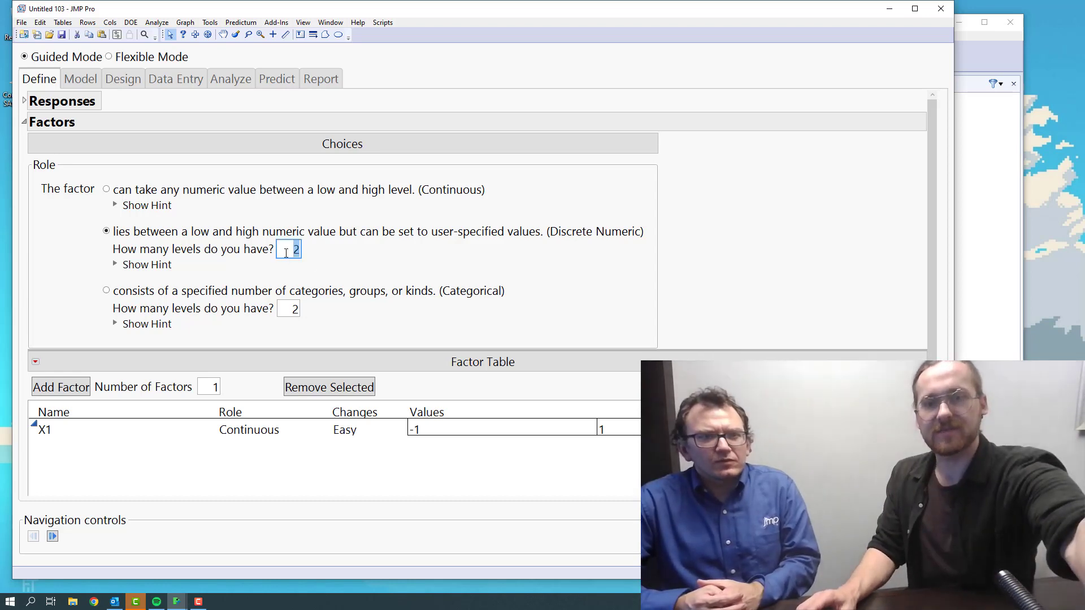
pyautogui.write('4')
pyautogui.click(87, 388)
# Step: Add X3 as a categorical factor with two levels, reading the categorical hint
pyautogui.click(161, 297)
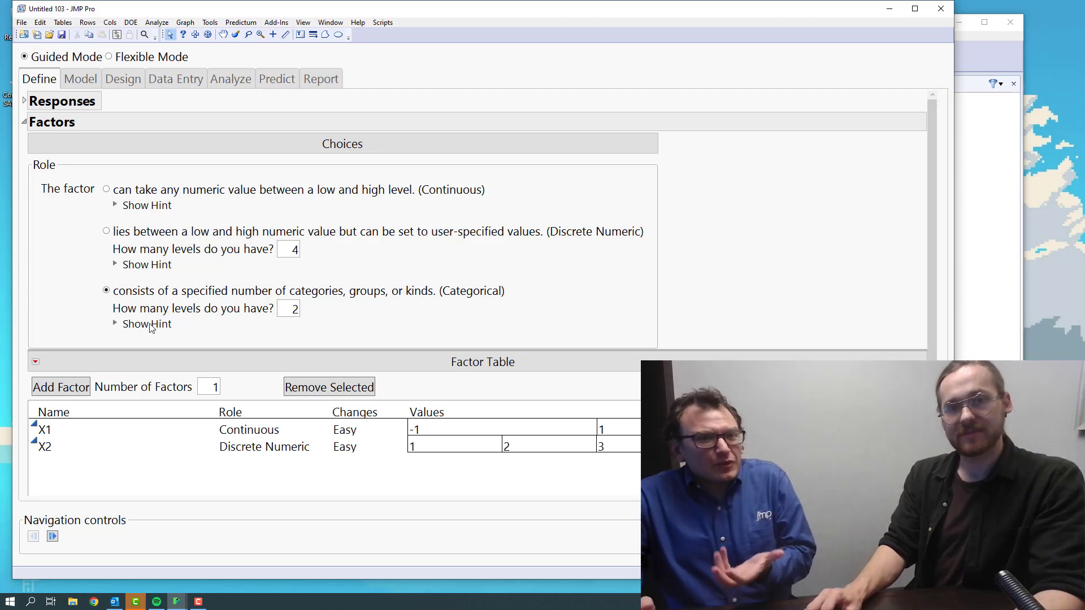
pyautogui.click(114, 324)
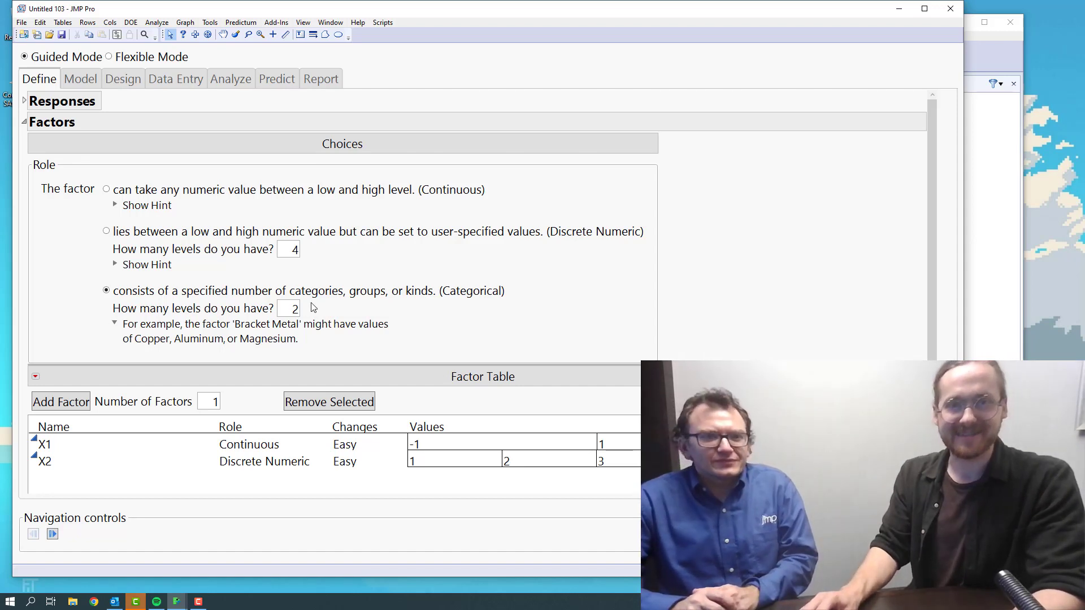
pyautogui.click(58, 402)
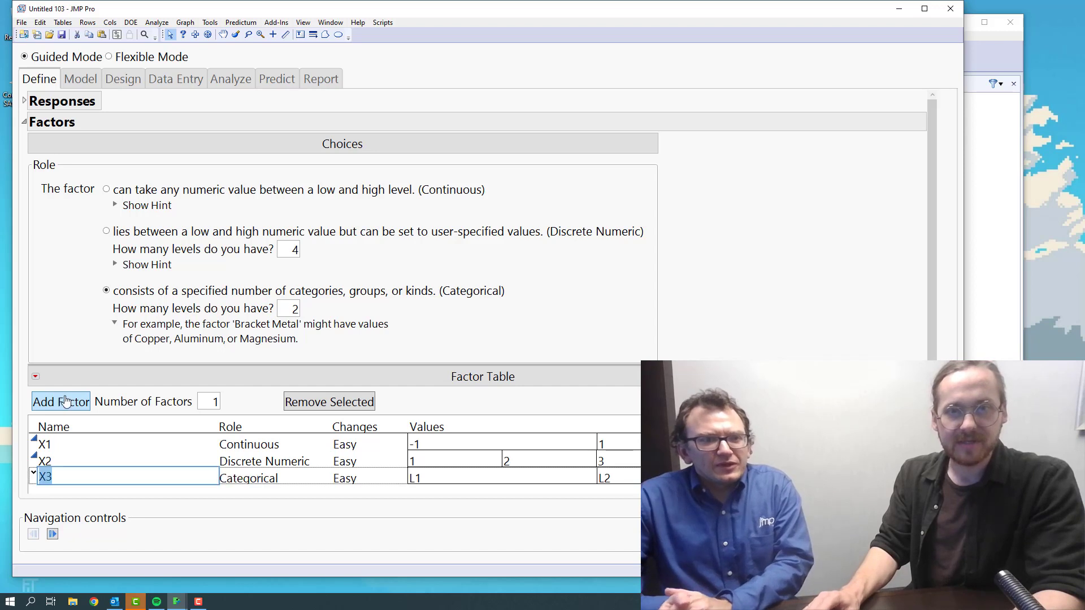
# Step: Add X4 as a continuous factor and review the four-factor list
pyautogui.click(175, 195)
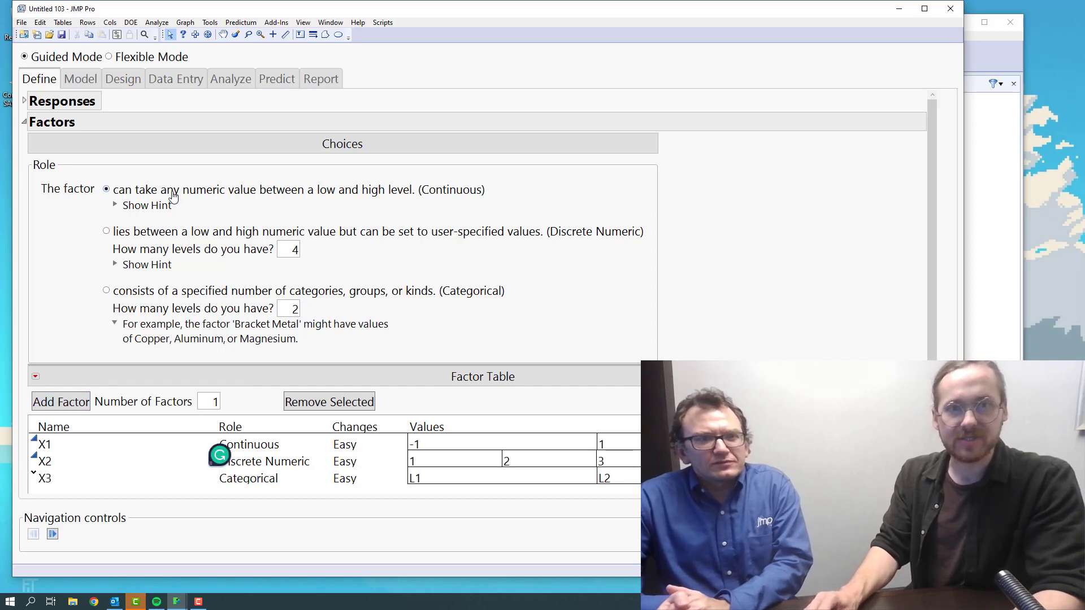
pyautogui.click(61, 402)
pyautogui.scroll(-3, 120, 339)
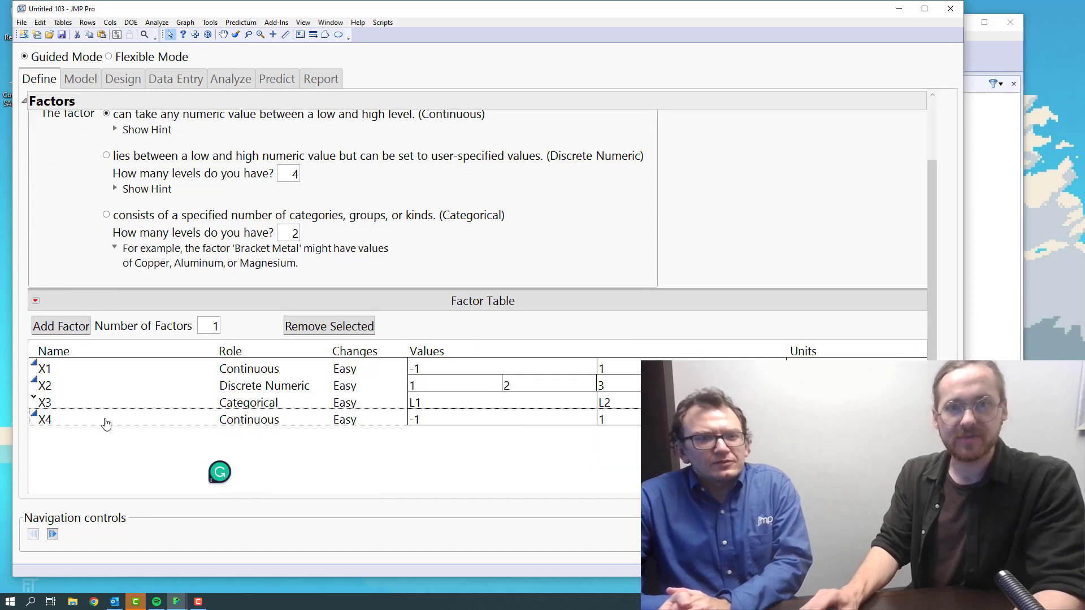
pyautogui.scroll(3, 111, 175)
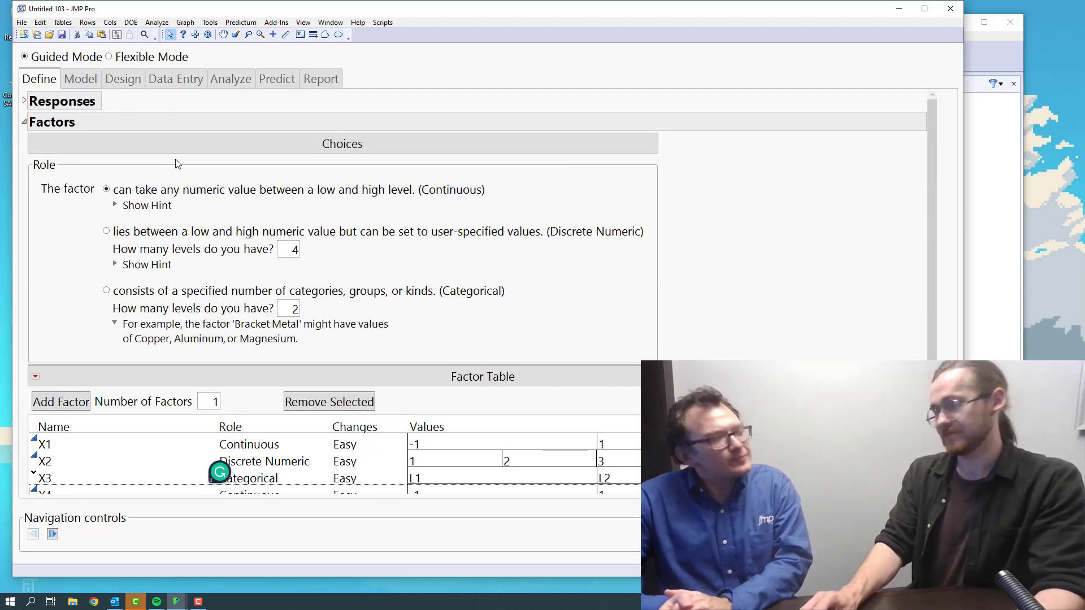
pyautogui.scroll(-2, 171, 272)
pyautogui.scroll(-2, 130, 350)
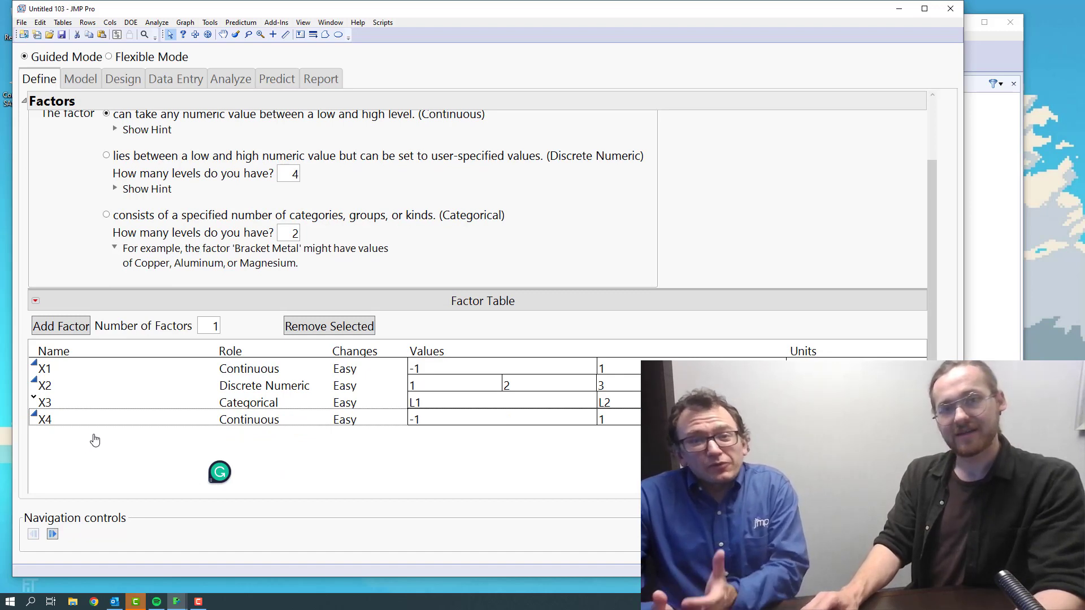
pyautogui.scroll(3, 95, 438)
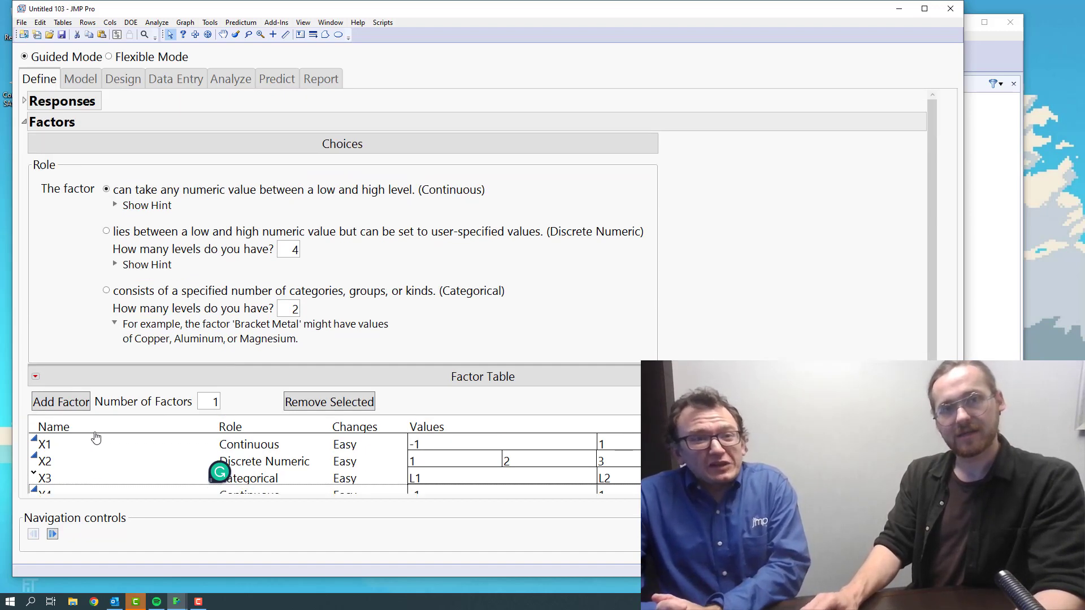
# Step: Confirm in the Responses outline that response Y has the goal Maximize
pyautogui.click(25, 102)
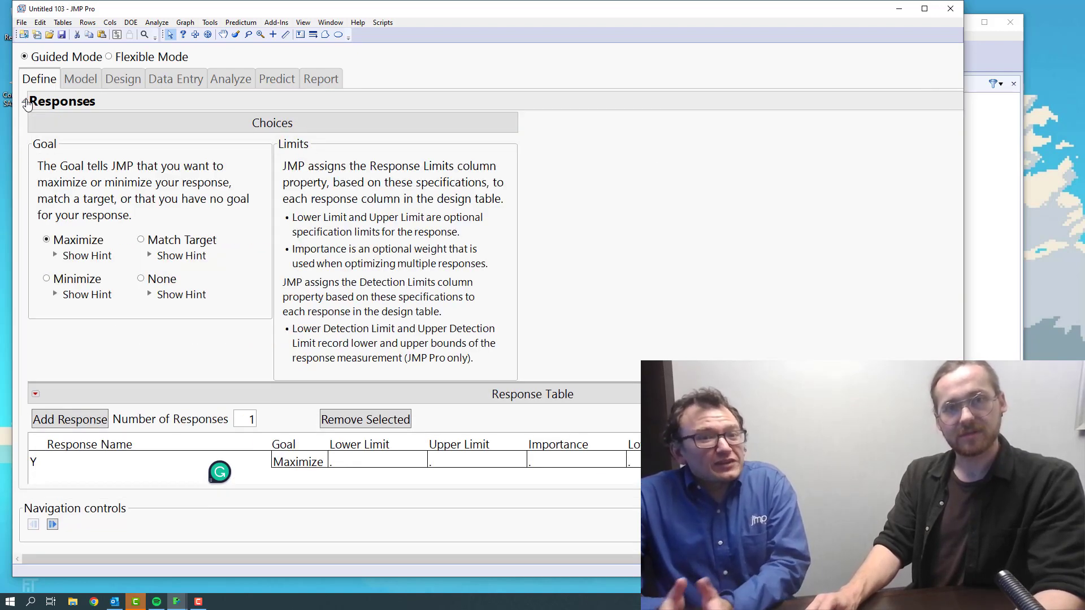
pyautogui.click(25, 102)
pyautogui.click(25, 101)
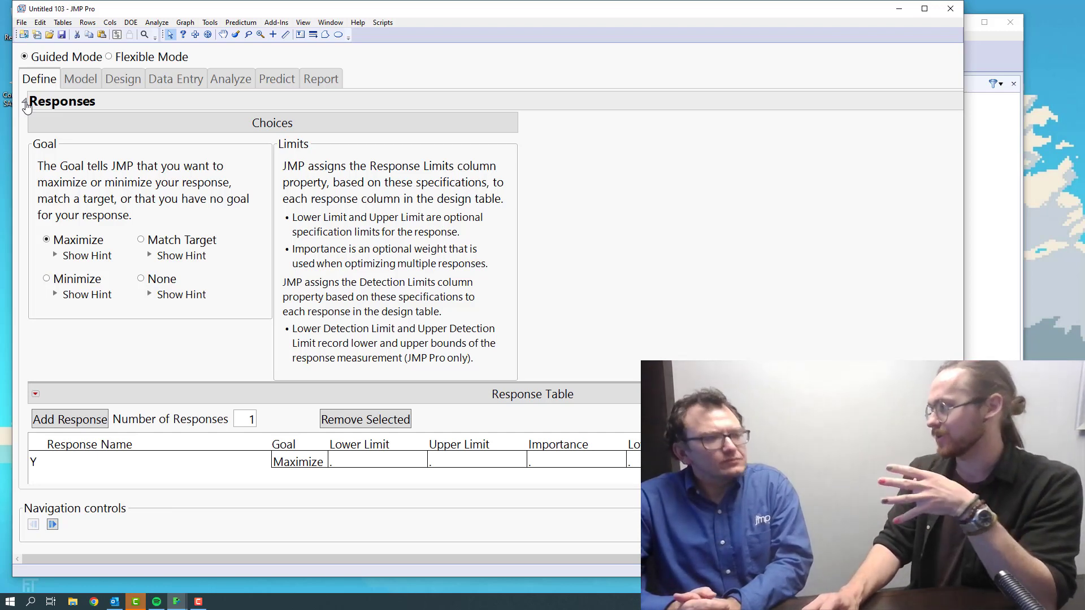
pyautogui.click(24, 104)
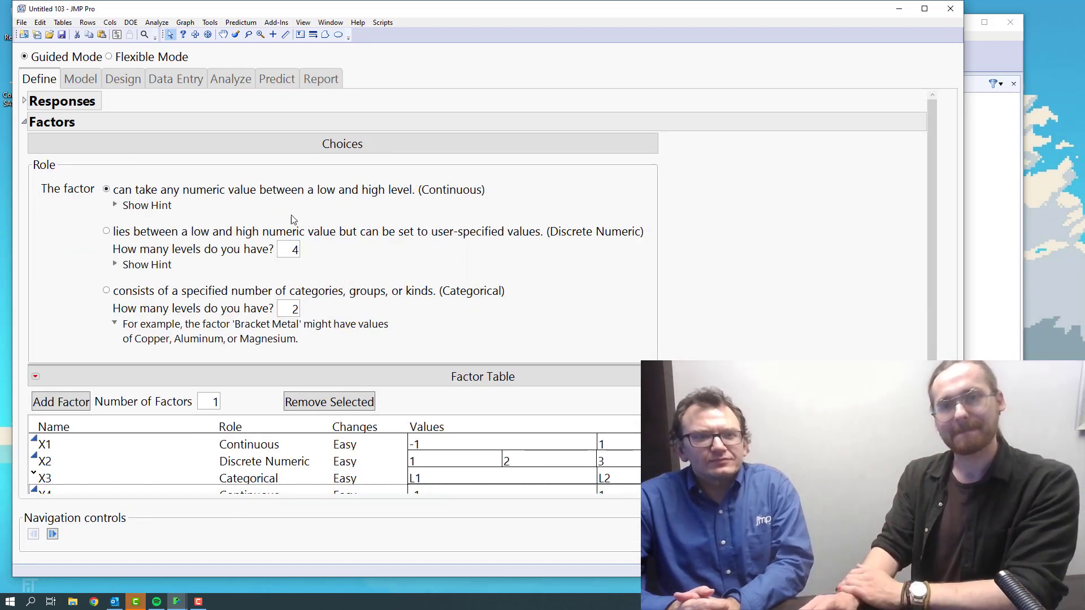
pyautogui.scroll(-3, 322, 367)
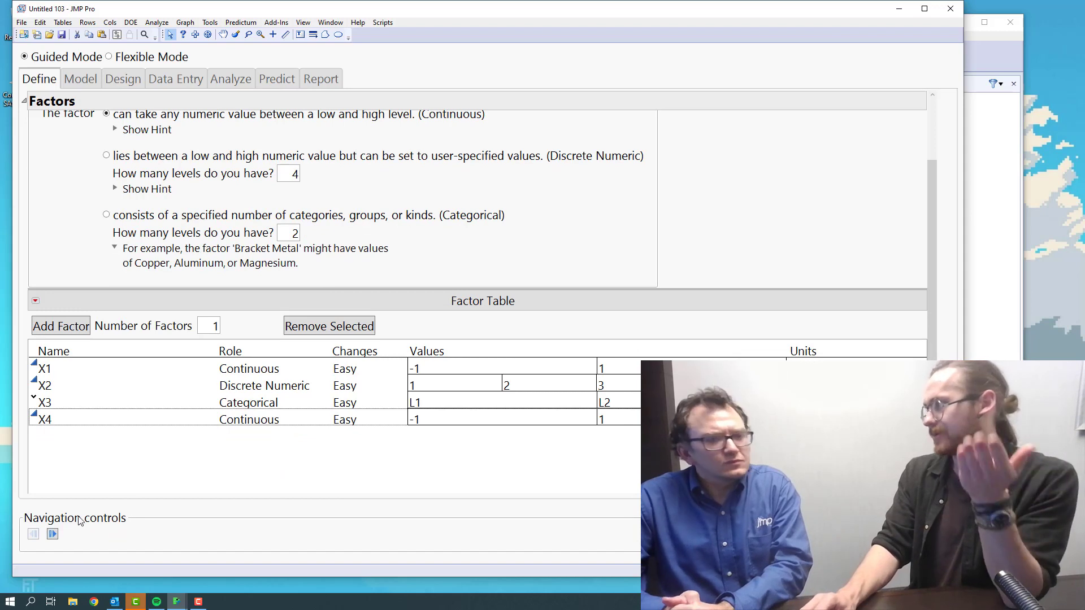
# Step: Move to the Model step and choose Response Surface Design with 20 runs
pyautogui.click(52, 534)
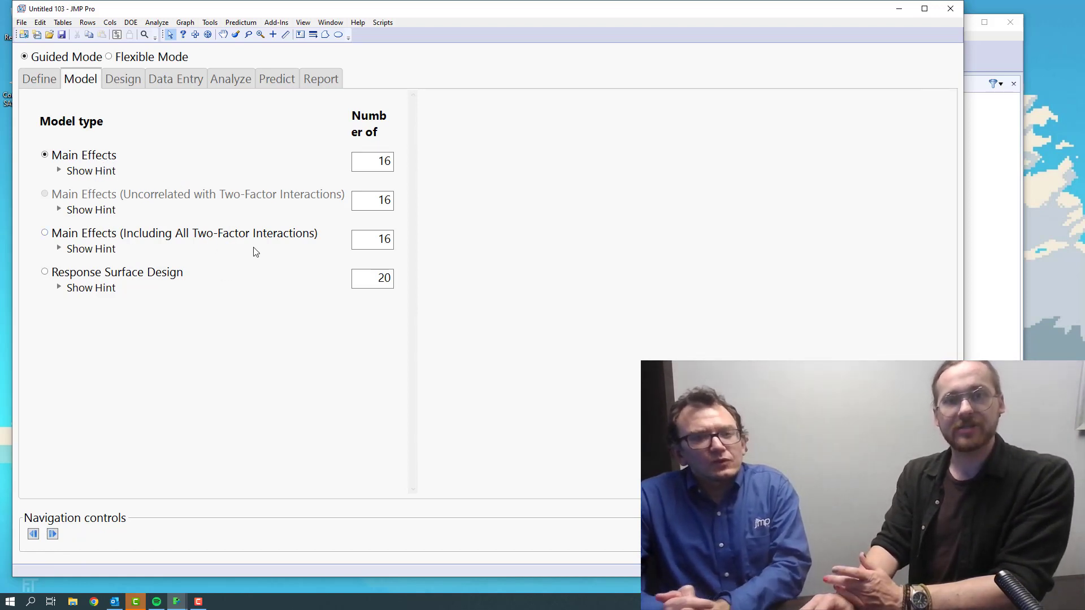
pyautogui.click(157, 282)
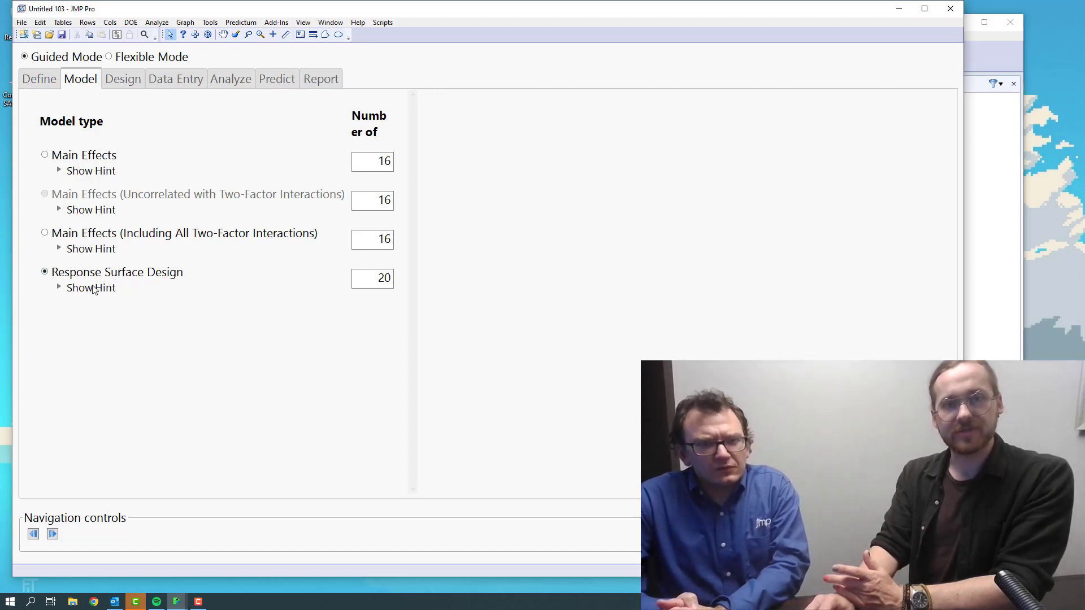
pyautogui.click(62, 290)
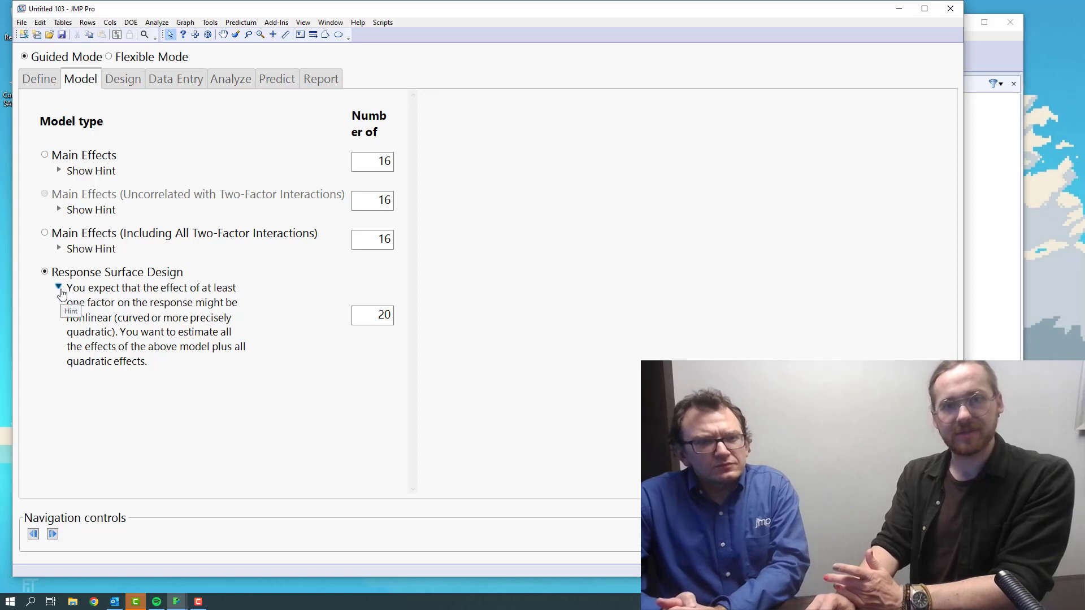
pyautogui.click(60, 289)
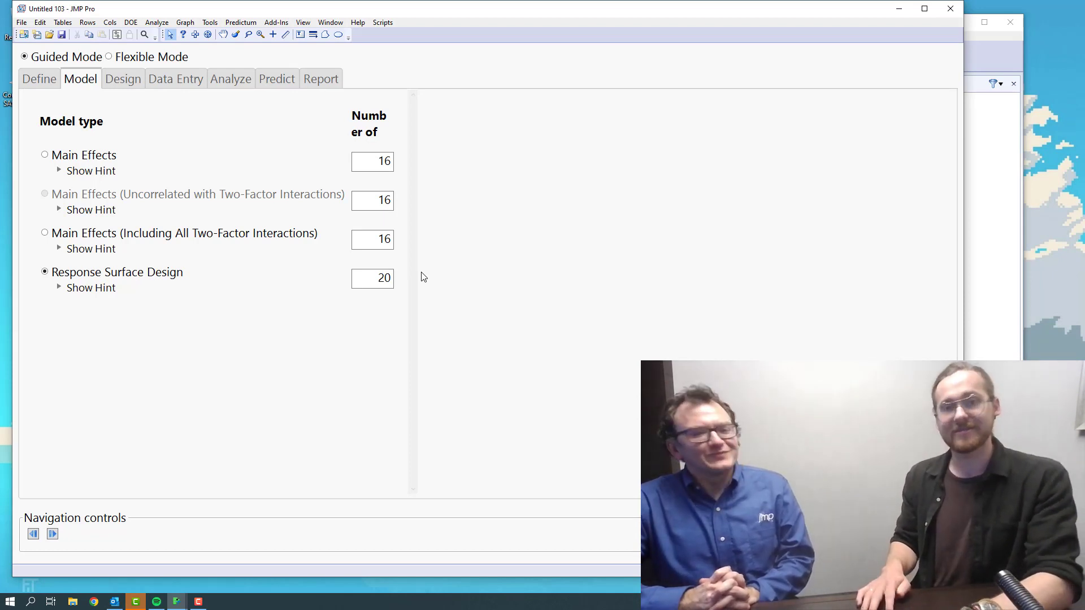
pyautogui.moveTo(136, 300); pyautogui.dragTo(241, 310)
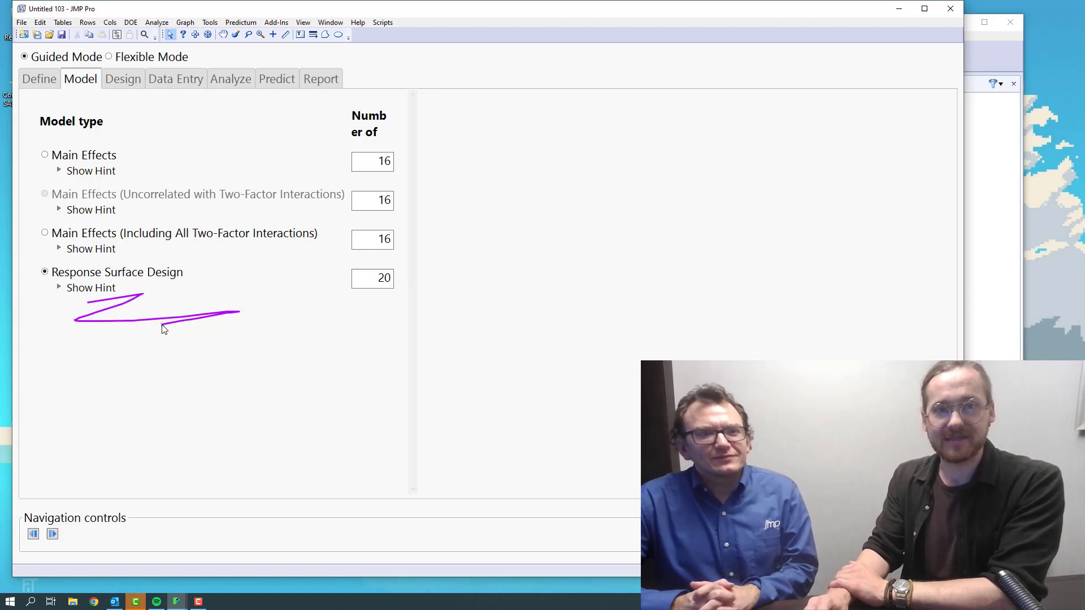
# Step: Generate the 20-run design and scroll through its run table
pyautogui.click(53, 535)
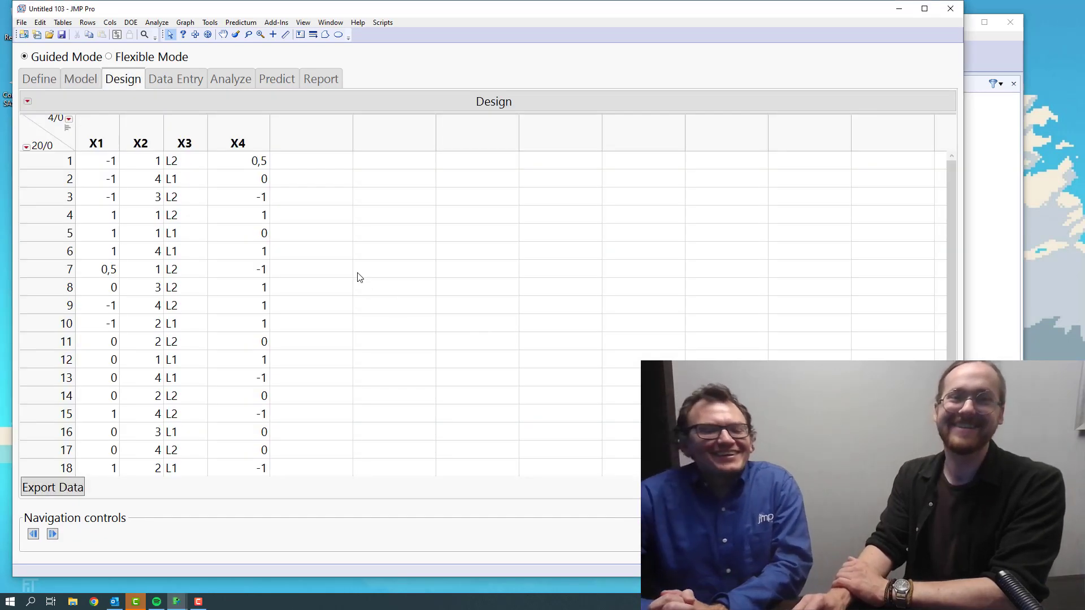
pyautogui.scroll(-2, 194, 341)
pyautogui.scroll(2, 194, 341)
pyautogui.scroll(-2, 193, 342)
pyautogui.scroll(2, 194, 342)
pyautogui.scroll(-2, 198, 331)
pyautogui.scroll(2, 197, 330)
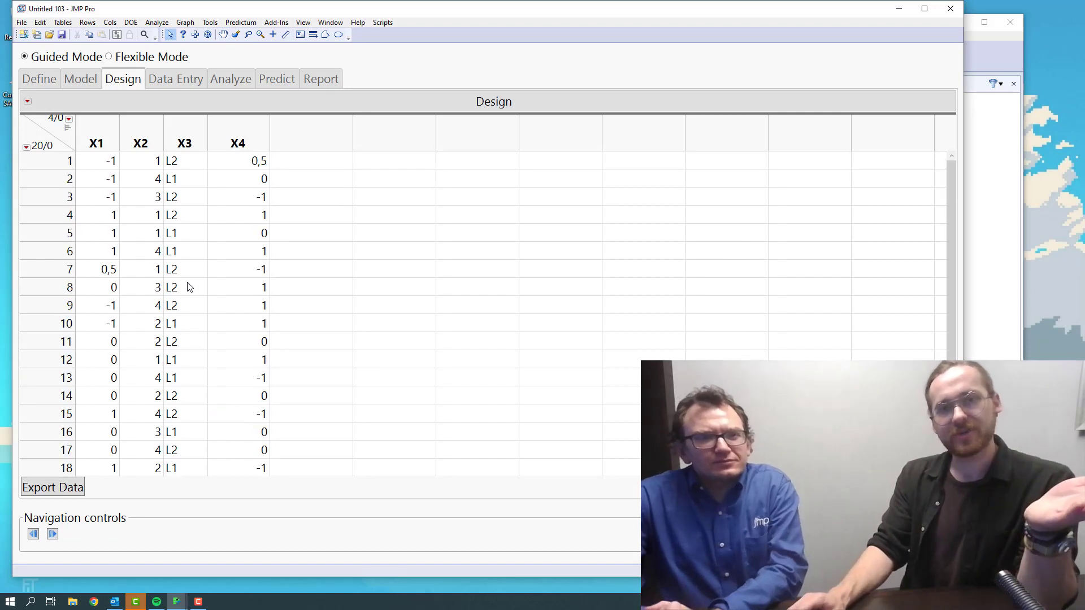
# Step: Show header graphs and select runs at each X1 level (1, 0, -1) and X2 level (4, 3, 2, 1)
pyautogui.click(67, 128)
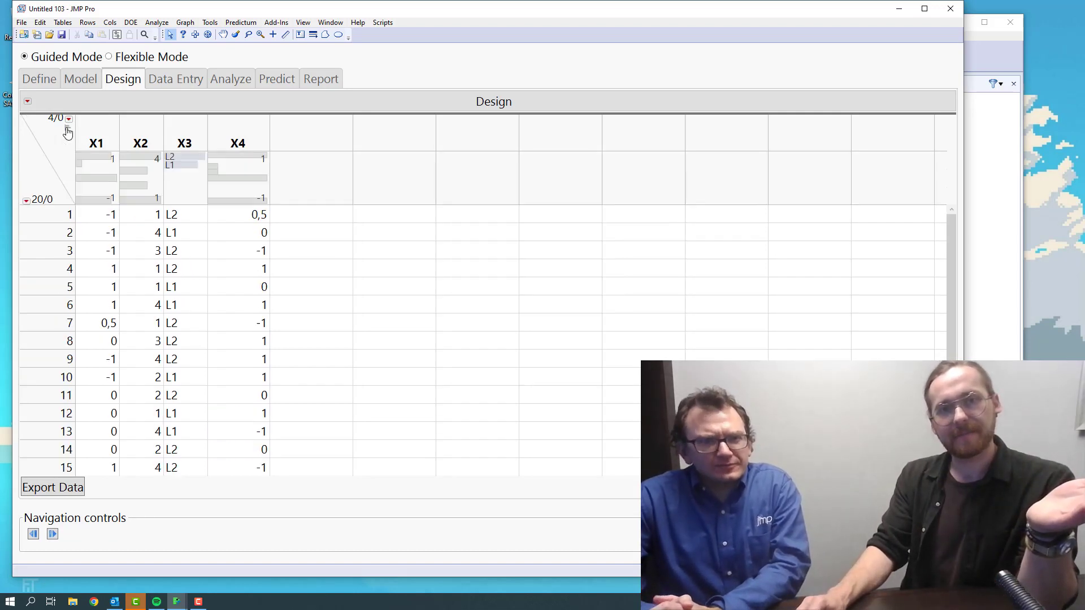
pyautogui.click(86, 157)
pyautogui.click(86, 178)
pyautogui.click(86, 199)
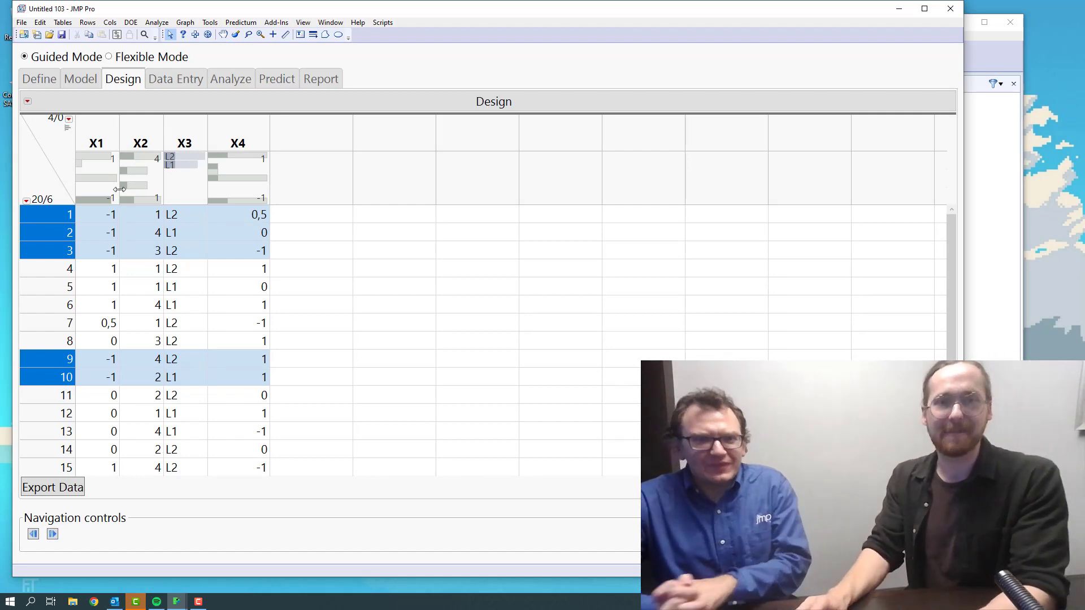
pyautogui.click(145, 158)
pyautogui.click(141, 173)
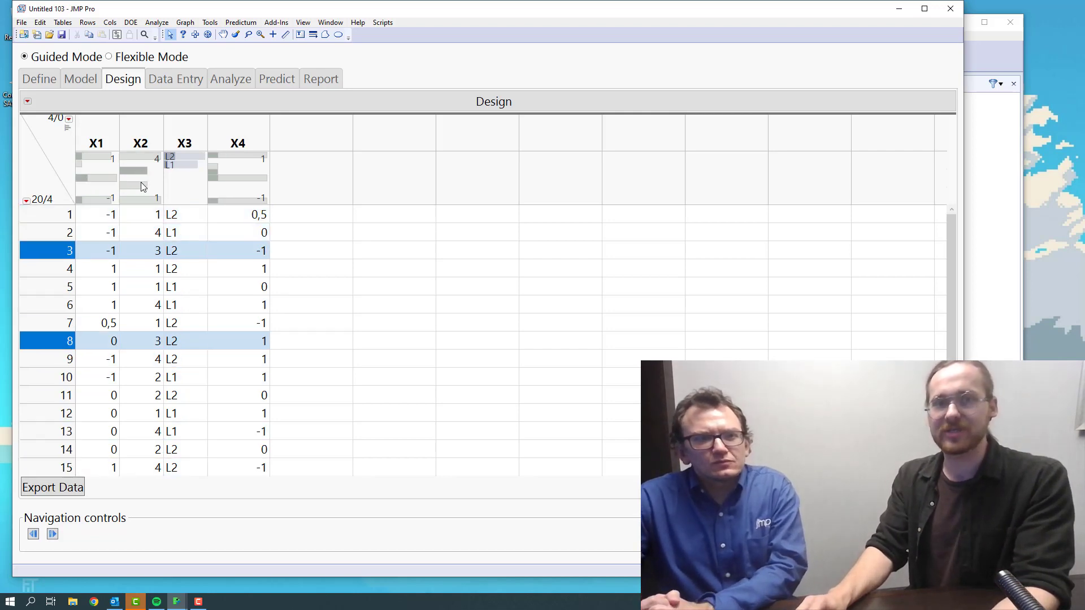
pyautogui.click(140, 184)
pyautogui.click(145, 200)
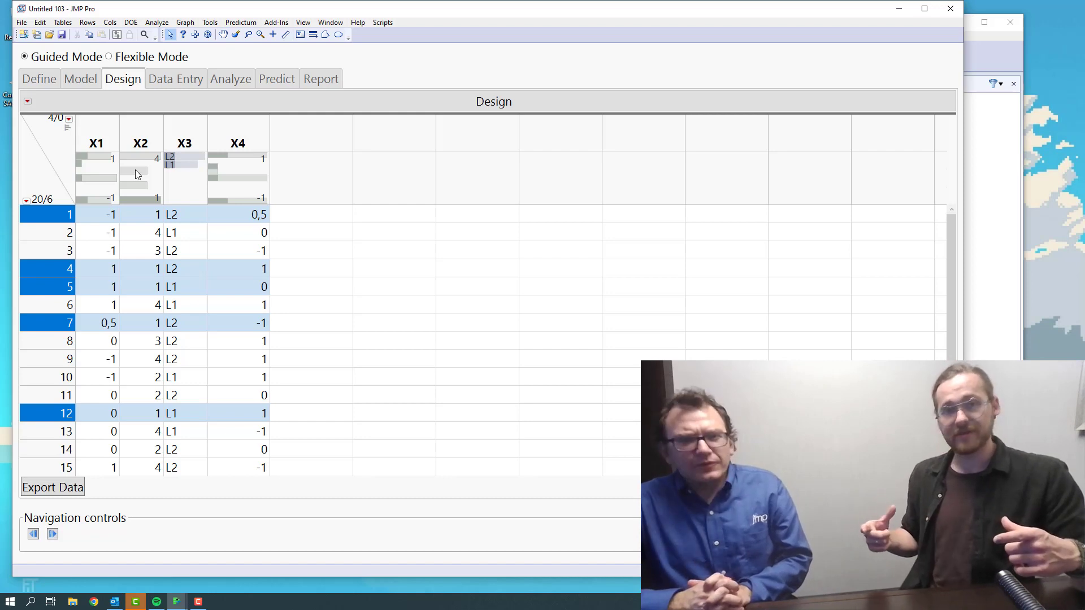
# Step: Select runs at X3 levels L2 and L1, then X4 levels 1 and 0
pyautogui.click(180, 139)
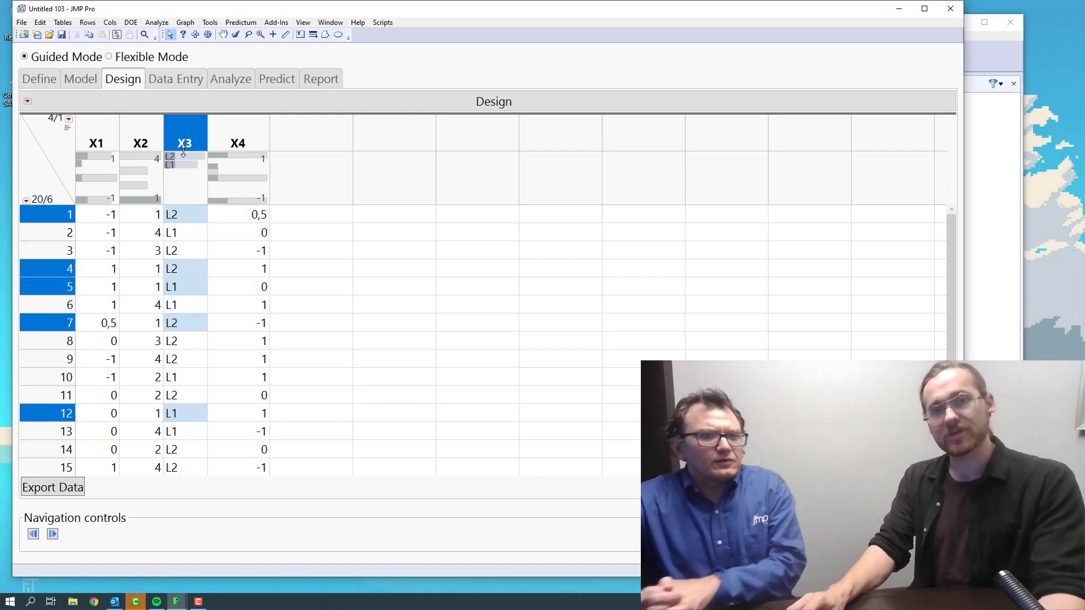
pyautogui.click(185, 157)
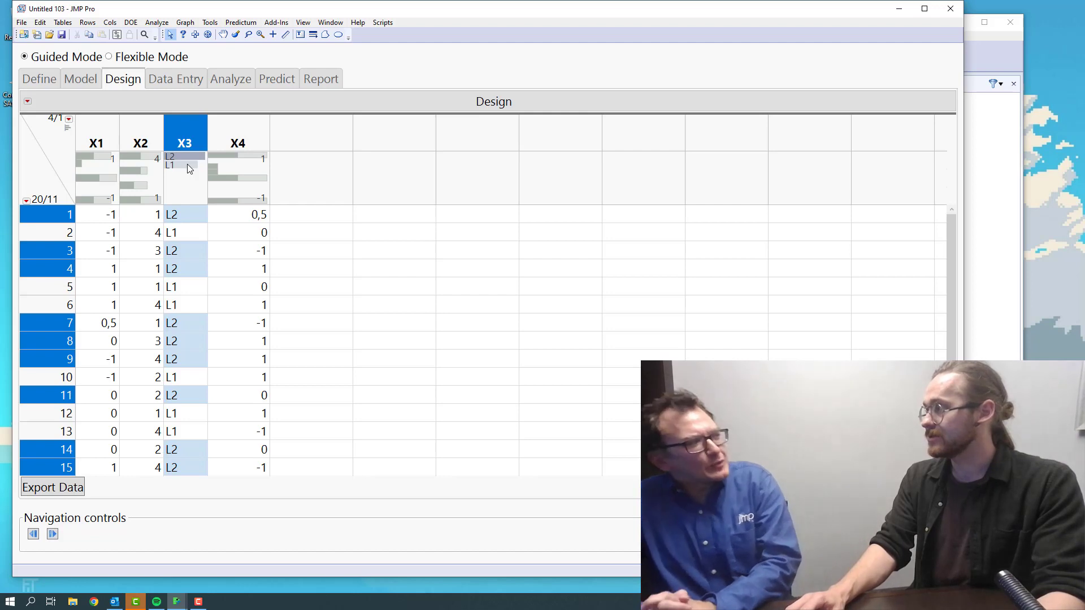
pyautogui.click(188, 164)
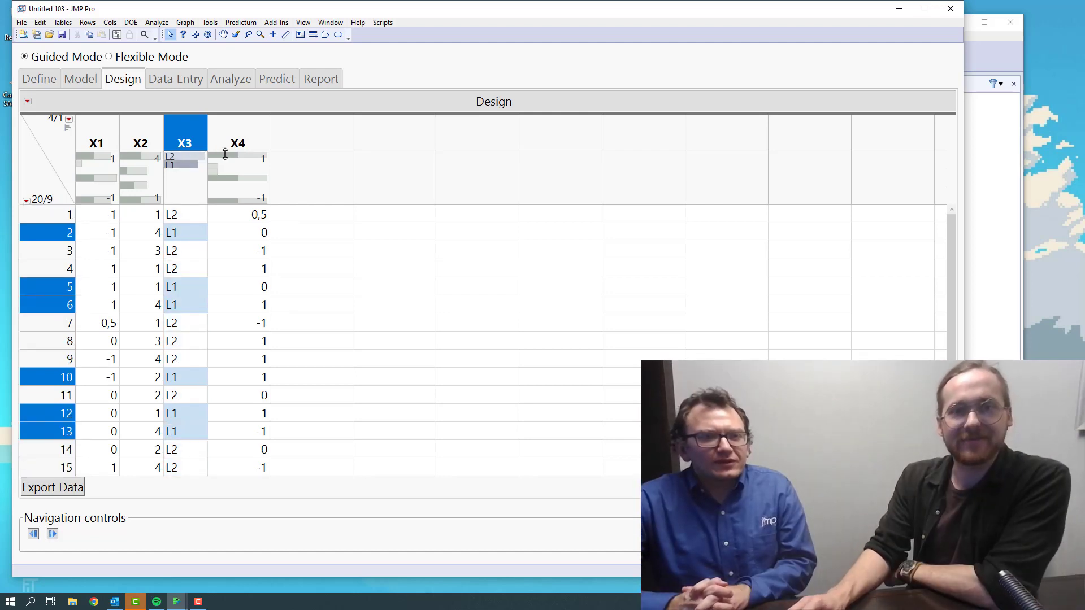
pyautogui.click(226, 155)
pyautogui.click(230, 179)
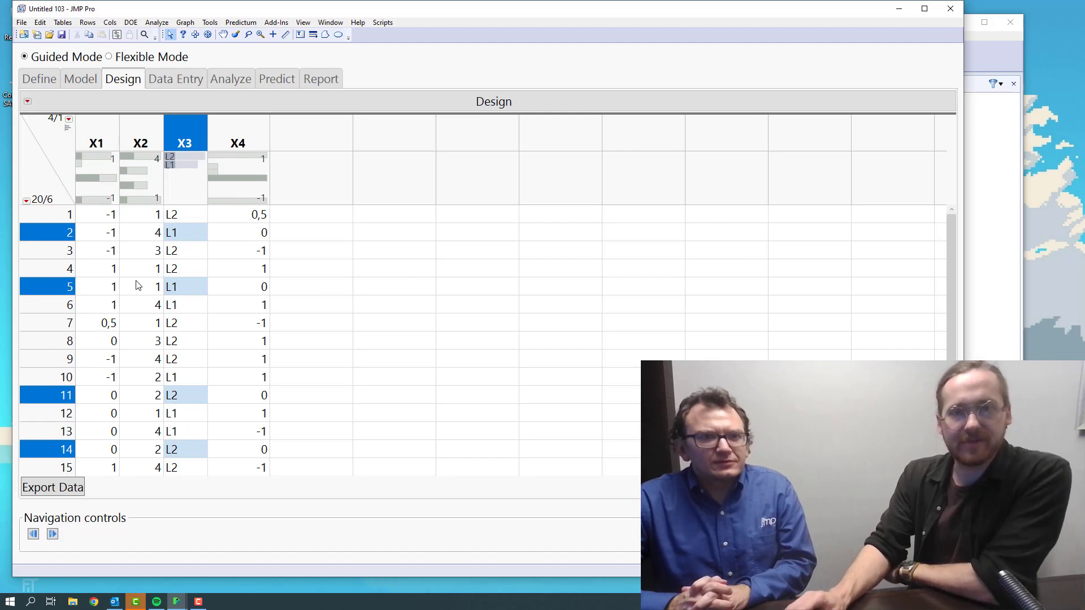
# Step: Advance to the Data Entry step with an empty Y column for 20 runs
pyautogui.click(52, 535)
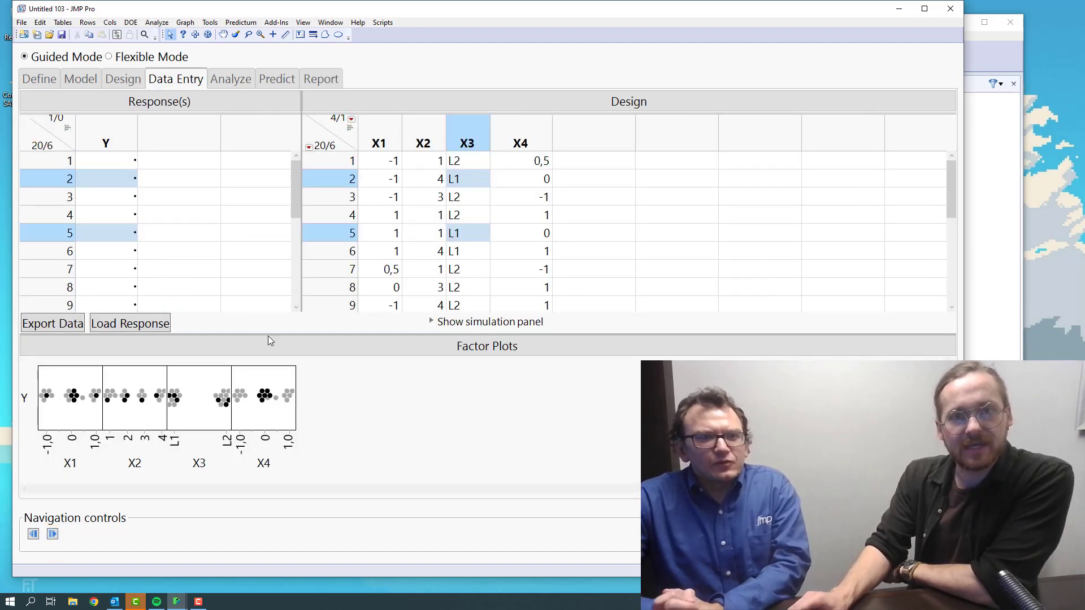
pyautogui.scroll(-5, 202, 267)
pyautogui.scroll(5, 141, 175)
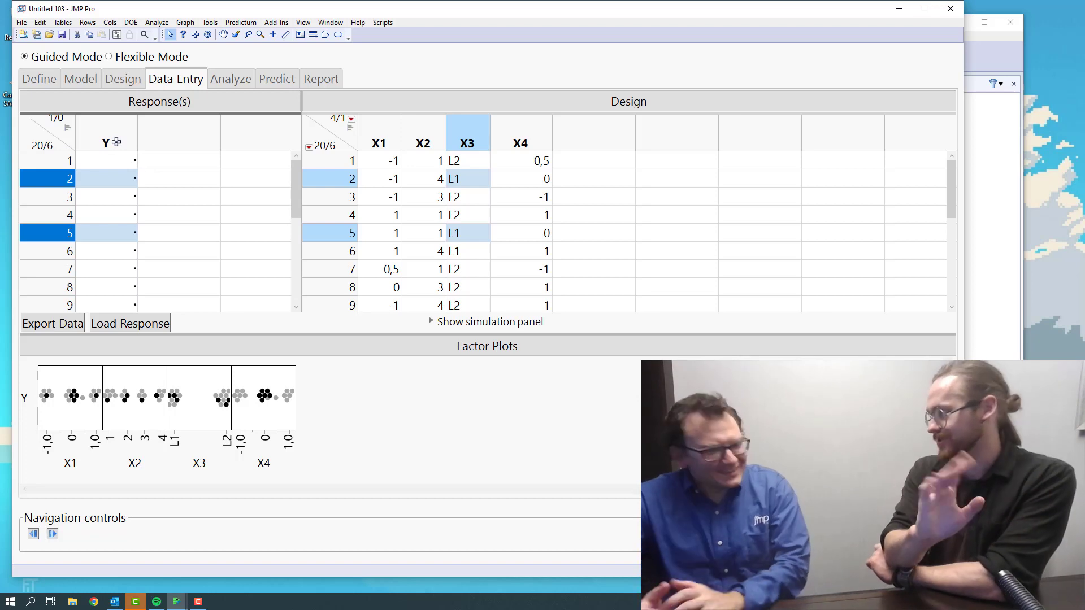
# Step: Use the X1 = -1 selection to locate run 1, then select its Y cell
pyautogui.moveTo(118, 162)
pyautogui.mouseDown()
pyautogui.moveTo(139, 270)
pyautogui.moveTo(121, 157)
pyautogui.mouseUp()
pyautogui.click(378, 144)
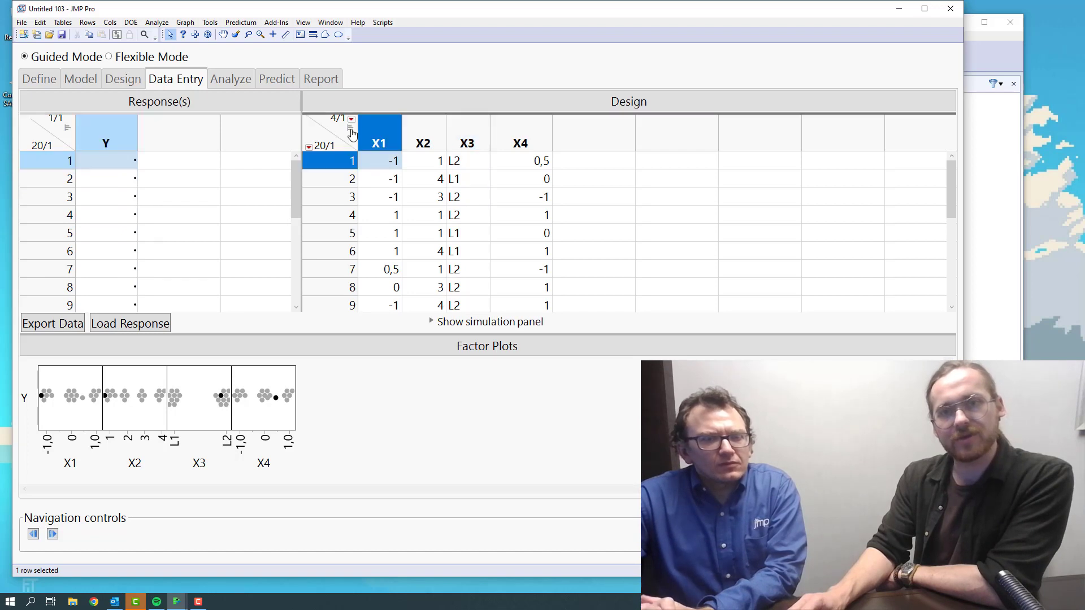
pyautogui.click(383, 202)
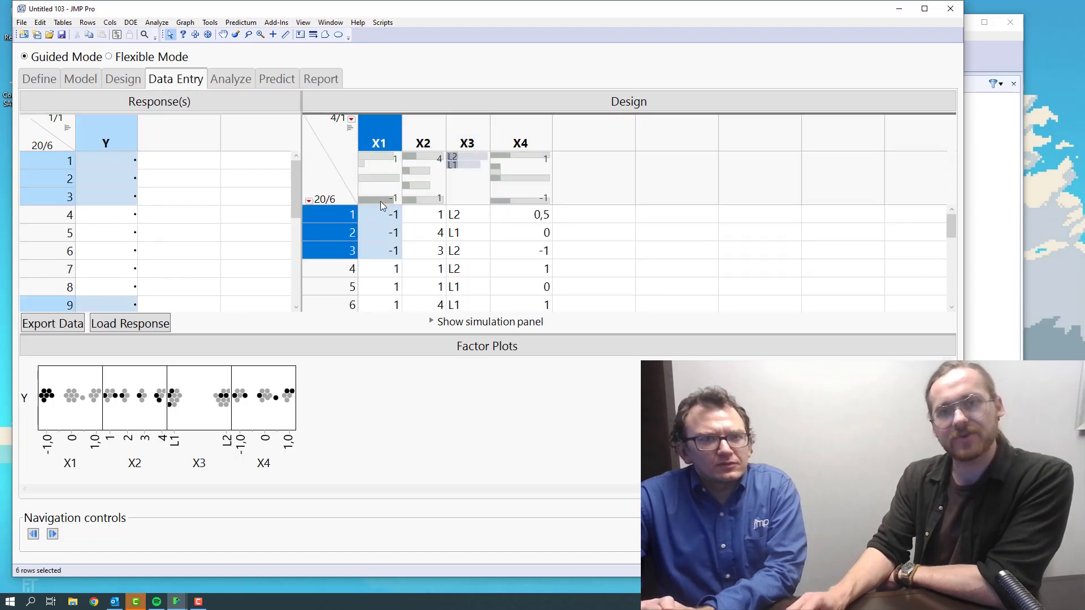
pyautogui.click(382, 218)
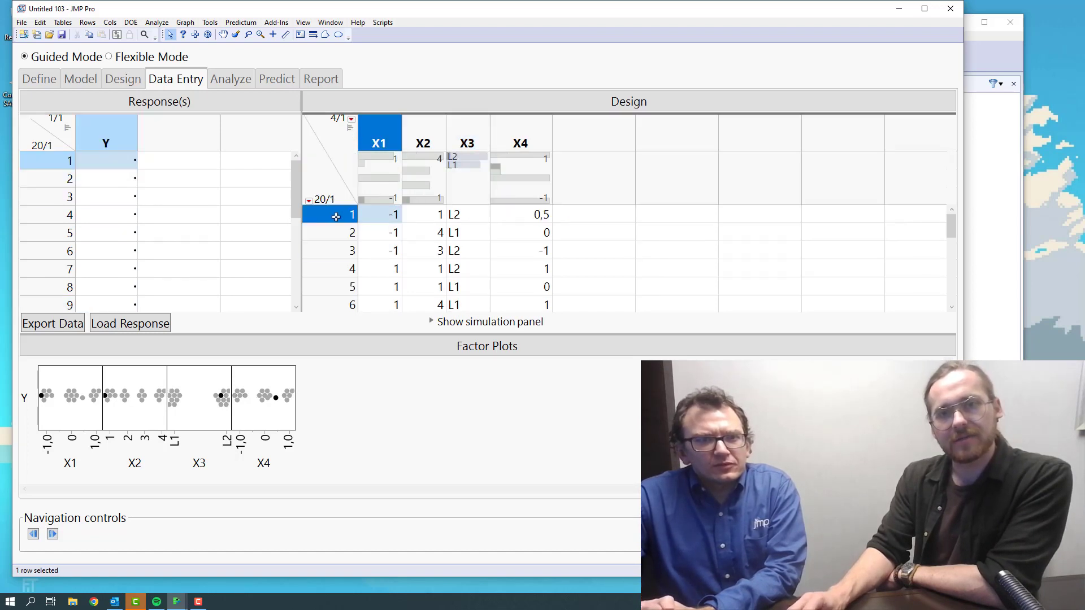
pyautogui.click(350, 150)
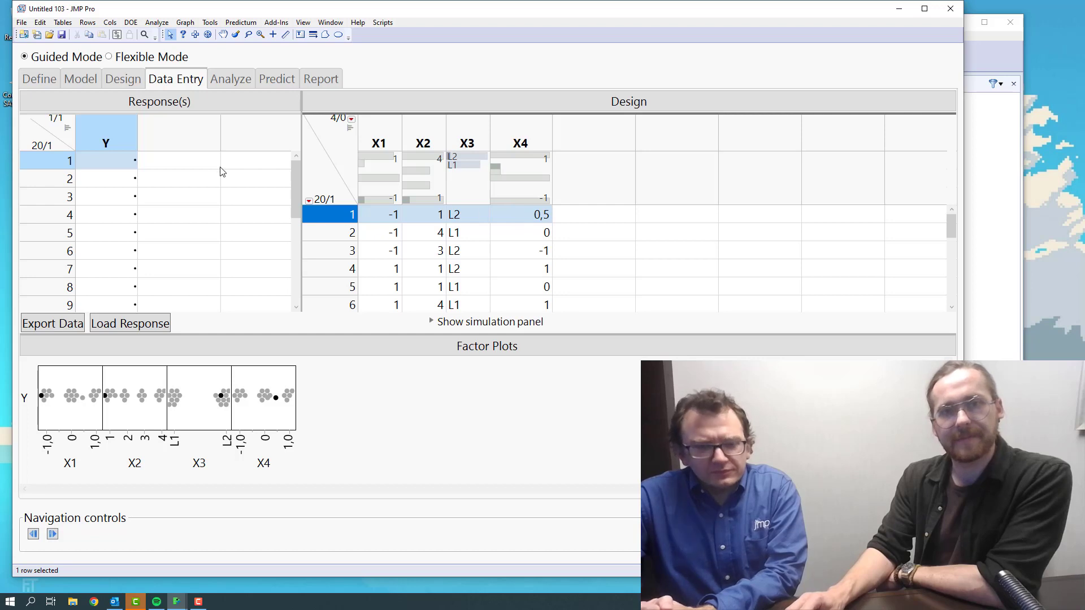
pyautogui.click(111, 163)
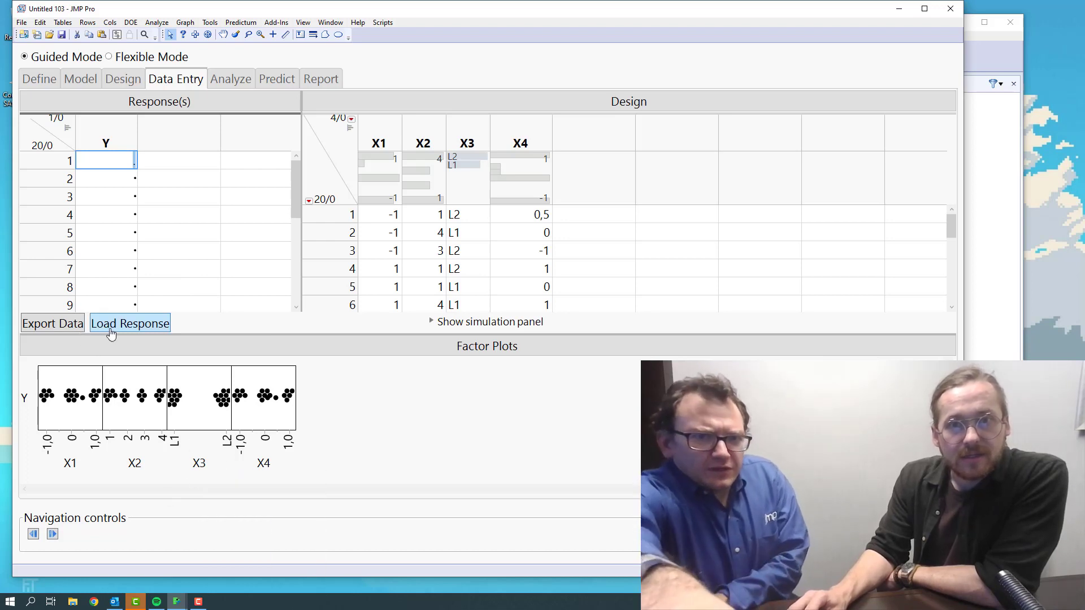
# Step: In the simulation panel, set coefficients X1 = 2, X2 = -2 and X2*X2 = 4
pyautogui.click(431, 323)
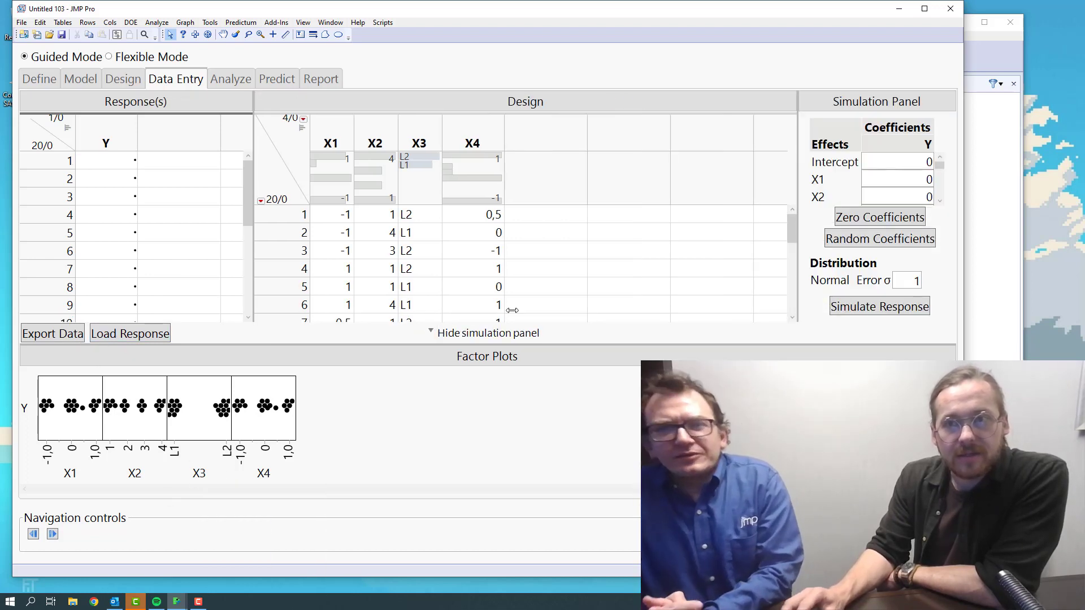
pyautogui.click(890, 180)
pyautogui.write('2')
pyautogui.click(890, 197)
pyautogui.write('1')
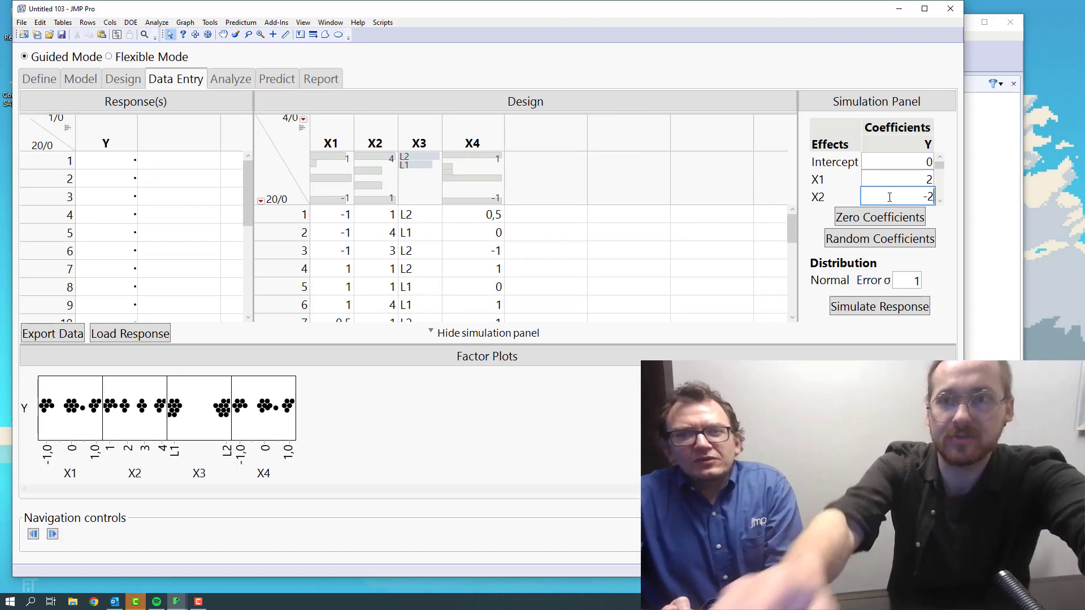
pyautogui.scroll(-1, 894, 189)
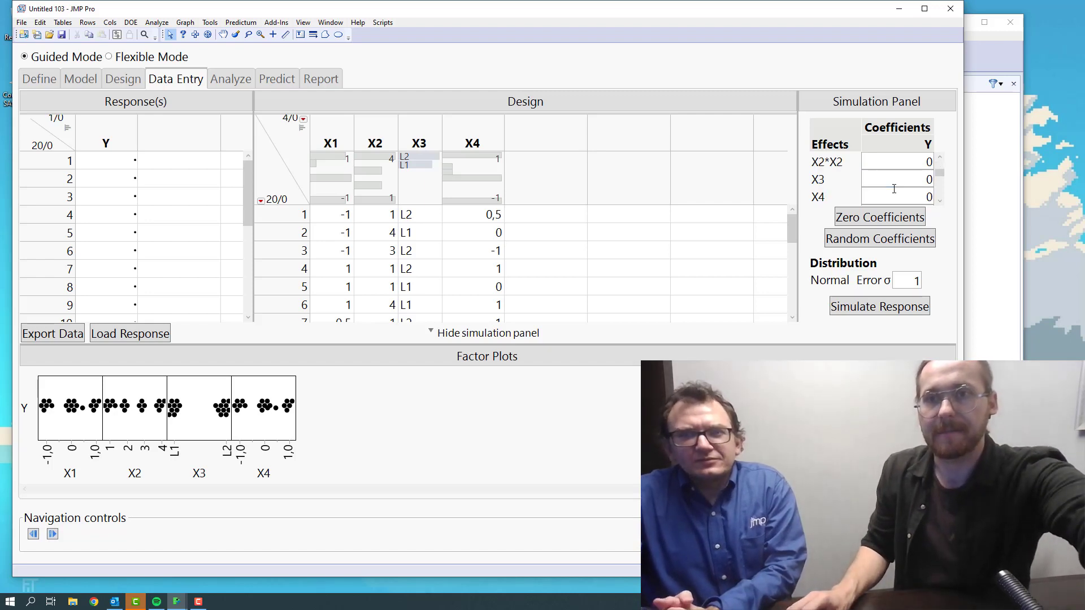
pyautogui.scroll(2, 891, 176)
pyautogui.scroll(-2, 891, 181)
pyautogui.click(930, 164)
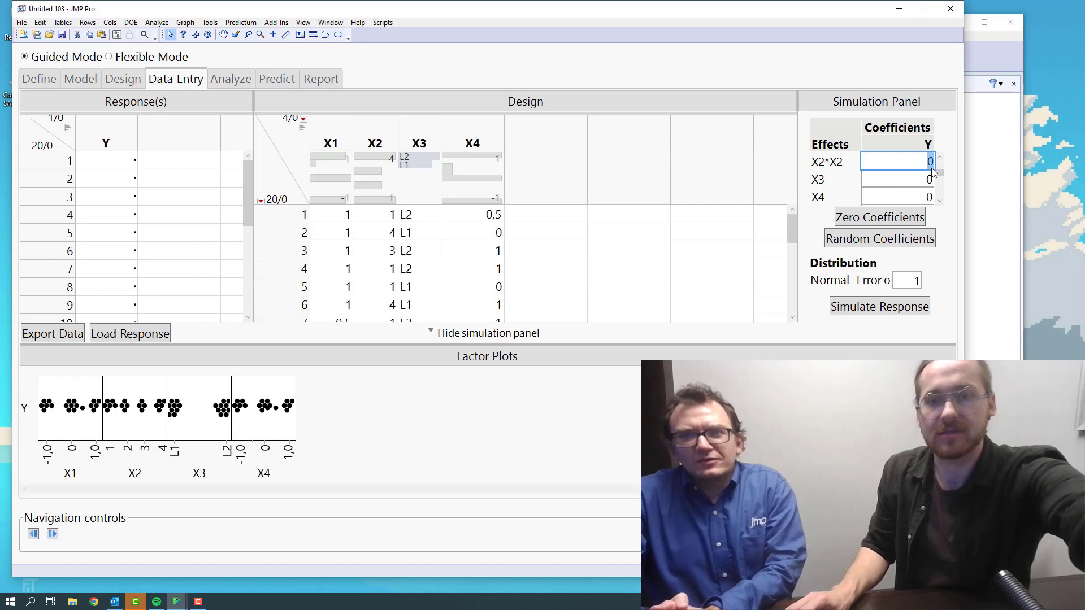
pyautogui.write('4')
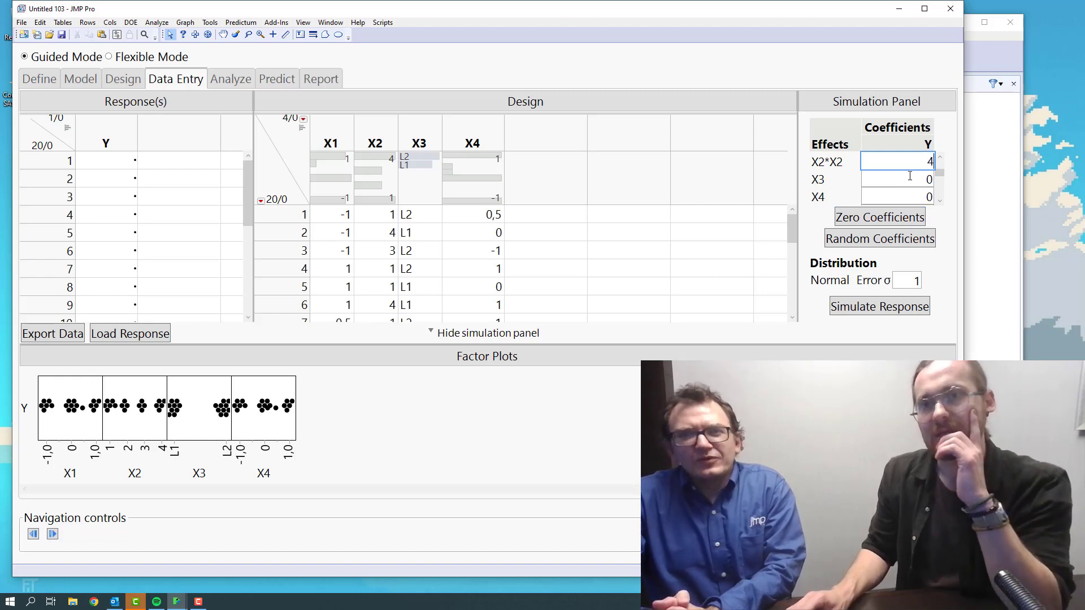
# Step: Simulate the Y response values for all 20 runs
pyautogui.scroll(-3, 910, 178)
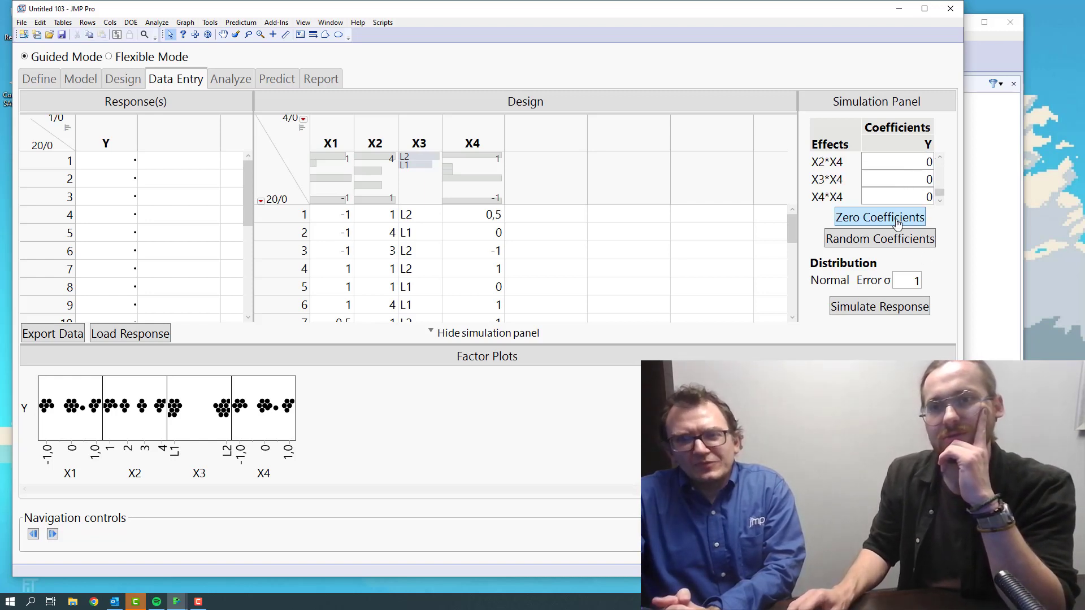
pyautogui.click(872, 313)
pyautogui.click(872, 313)
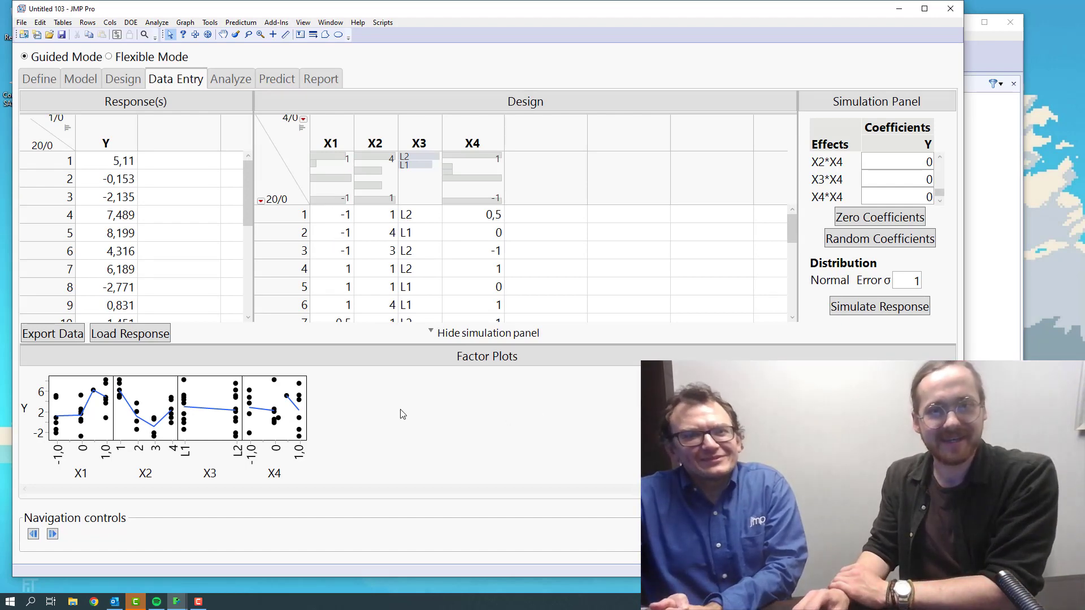
pyautogui.moveTo(72, 411)
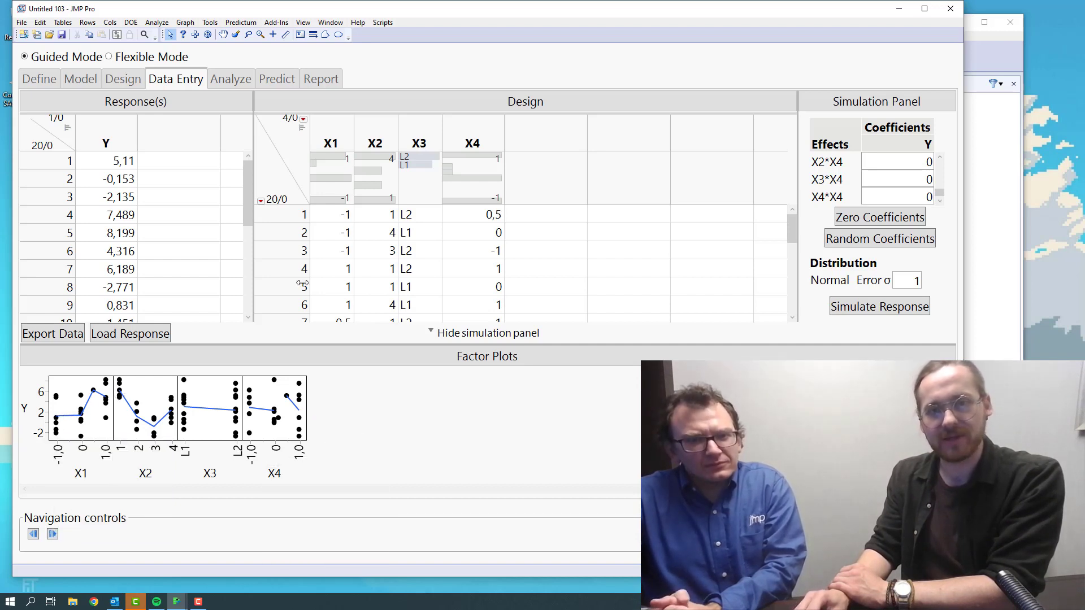
pyautogui.moveTo(291, 418)
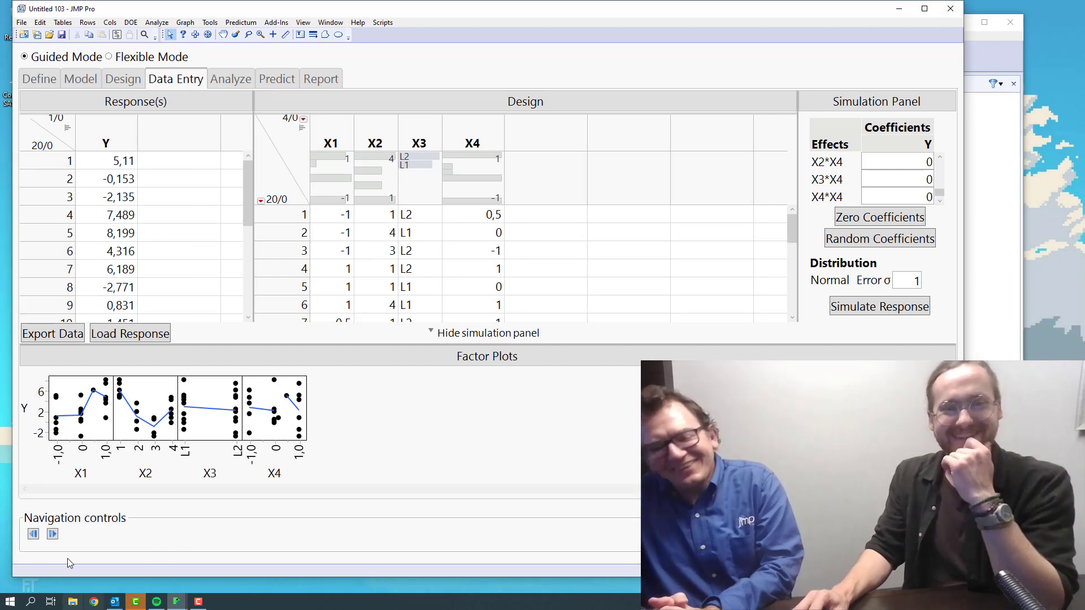
pyautogui.click(52, 535)
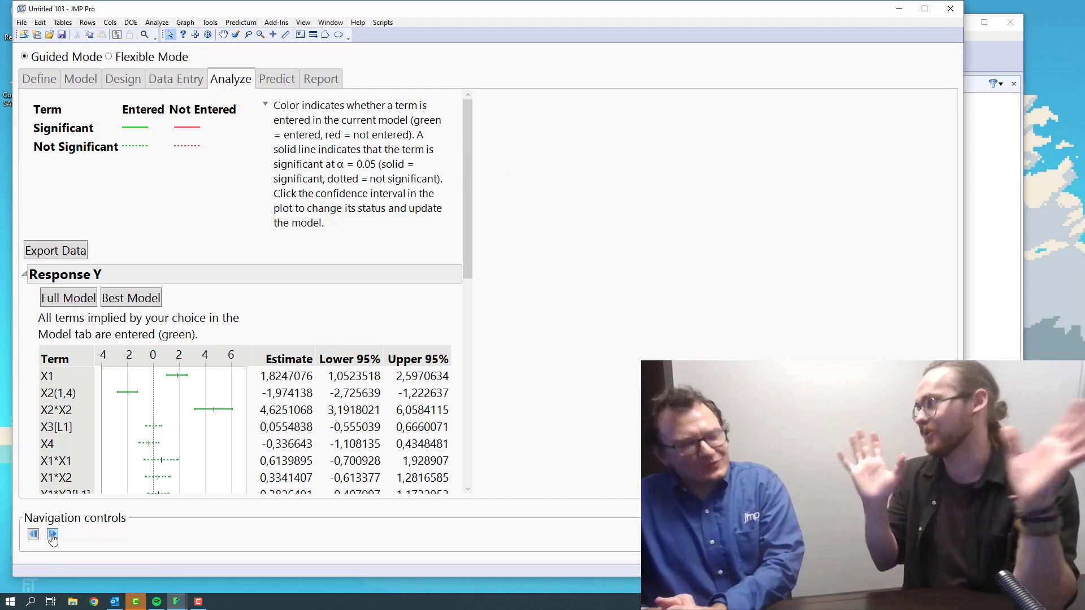
pyautogui.scroll(-5, 104, 490)
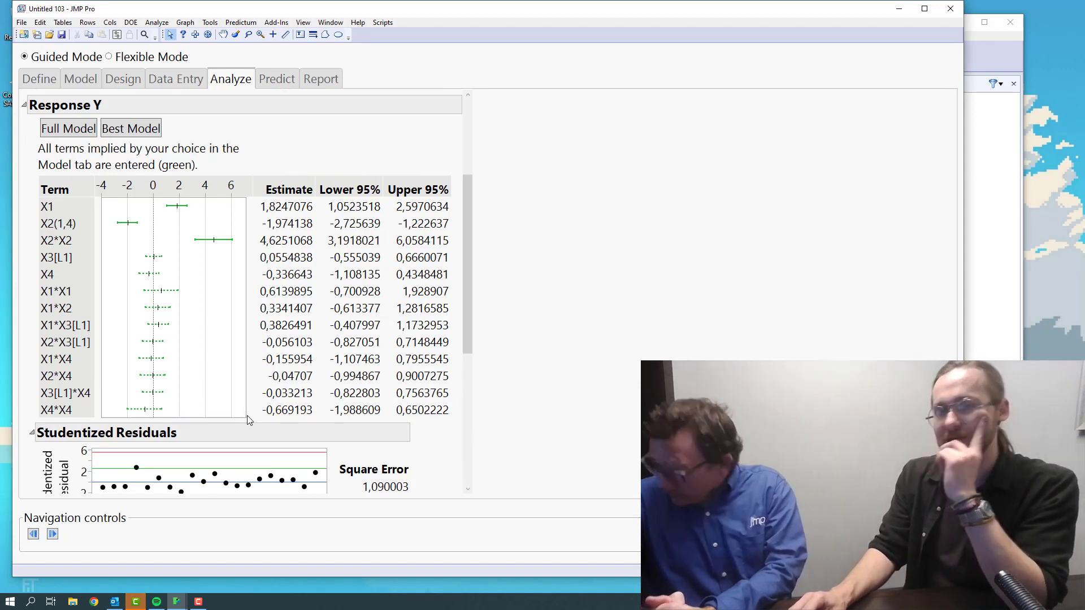
pyautogui.scroll(5, 241, 400)
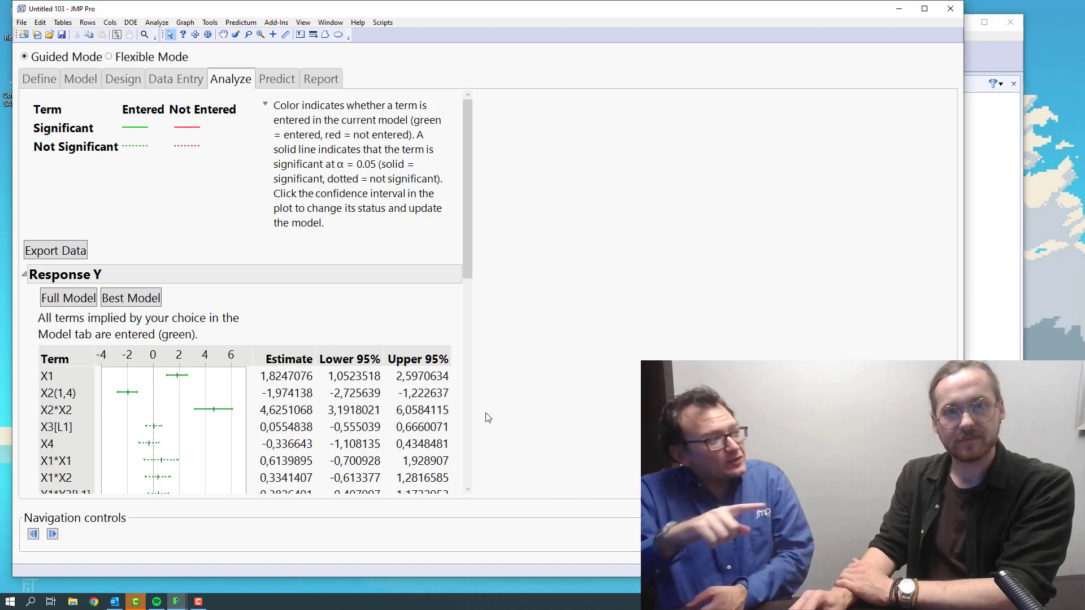
pyautogui.moveTo(655, 390)
pyautogui.mouseDown()
pyautogui.moveTo(339, 376)
pyautogui.moveTo(243, 400)
pyautogui.moveTo(86, 473)
pyautogui.moveTo(62, 454)
pyautogui.moveTo(27, 469)
pyautogui.moveTo(78, 476)
pyautogui.mouseUp()
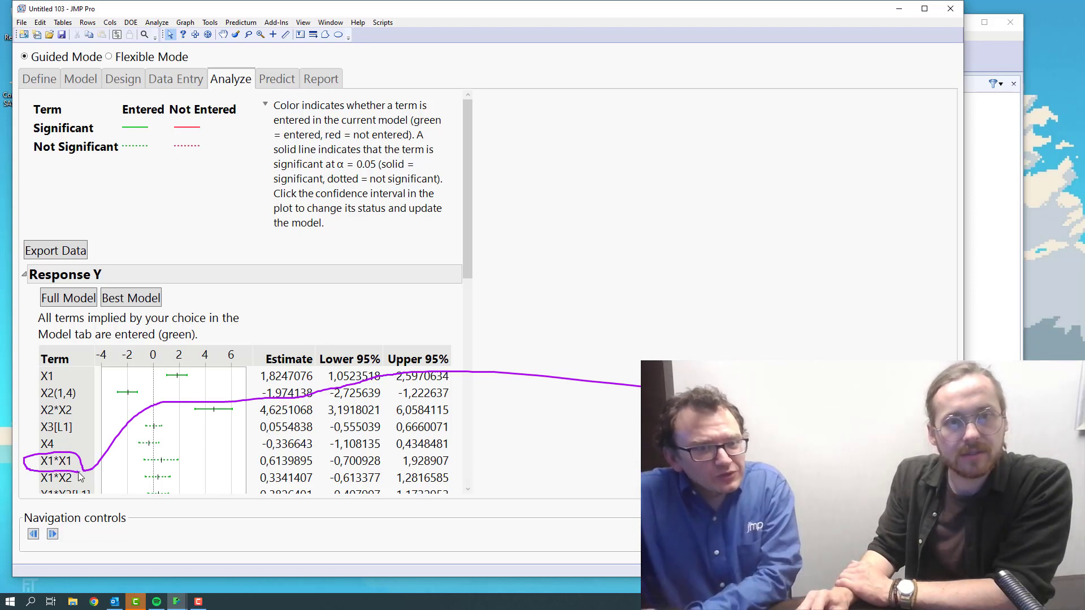
pyautogui.moveTo(78, 476)
pyautogui.mouseDown()
pyautogui.moveTo(38, 441)
pyautogui.moveTo(76, 407)
pyautogui.moveTo(37, 405)
pyautogui.moveTo(28, 417)
pyautogui.moveTo(41, 427)
pyautogui.moveTo(195, 413)
pyautogui.mouseUp()
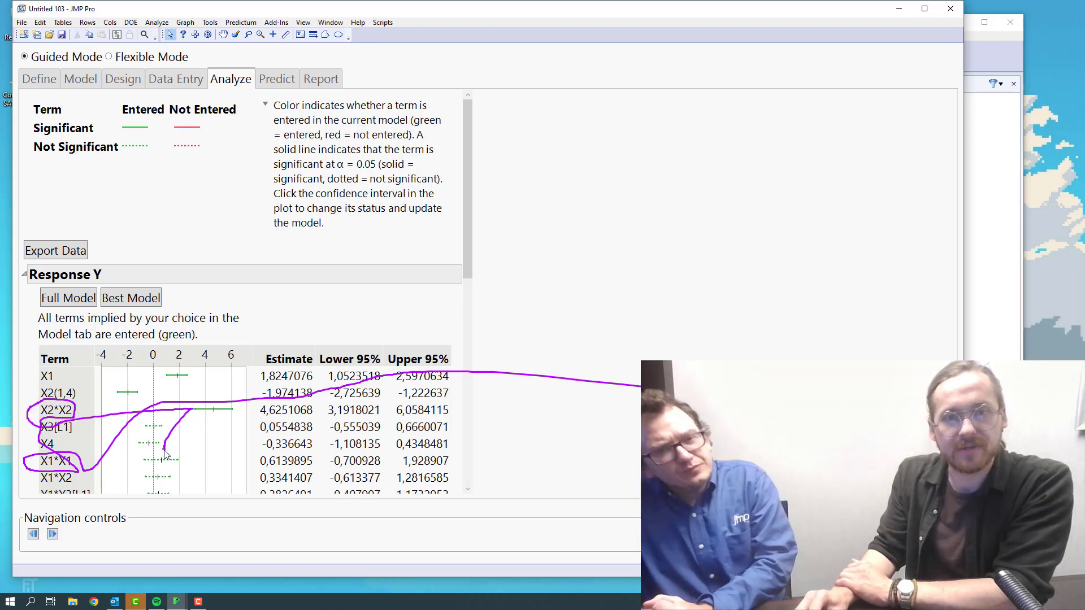
pyautogui.press('Escape')
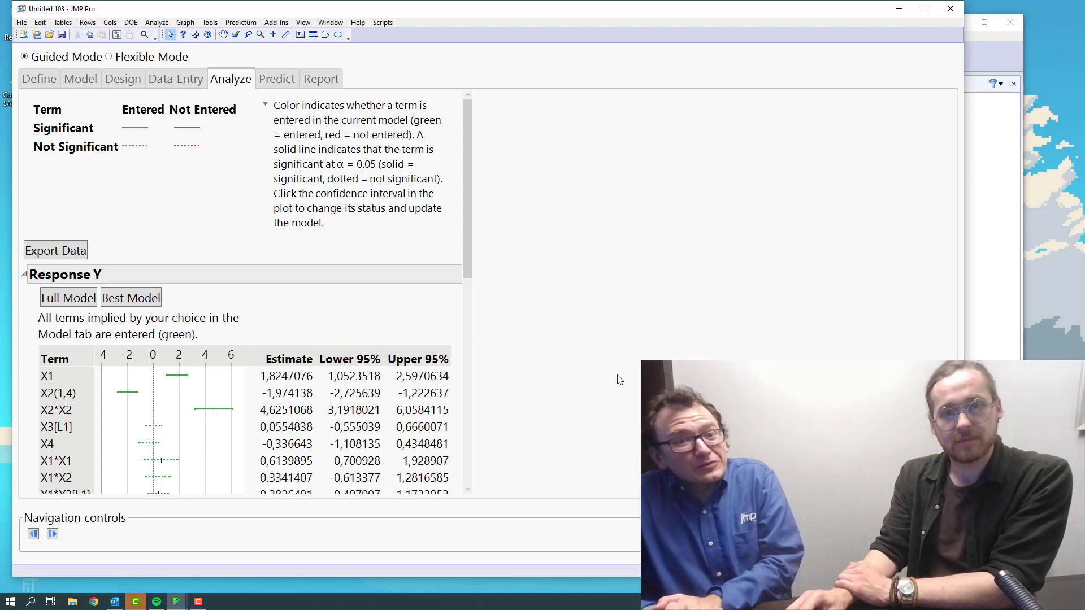
pyautogui.moveTo(591, 388)
pyautogui.mouseDown()
pyautogui.moveTo(479, 315)
pyautogui.moveTo(199, 318)
pyautogui.moveTo(162, 359)
pyautogui.moveTo(151, 422)
pyautogui.moveTo(161, 408)
pyautogui.moveTo(148, 414)
pyautogui.mouseUp()
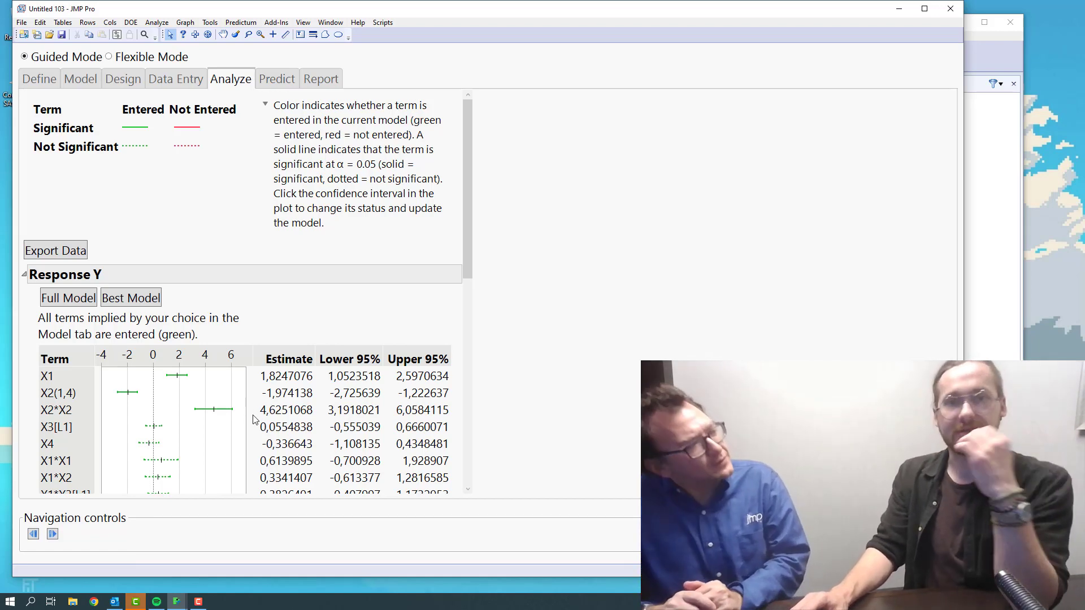
pyautogui.scroll(-3, 253, 414)
pyautogui.scroll(-3, 253, 414)
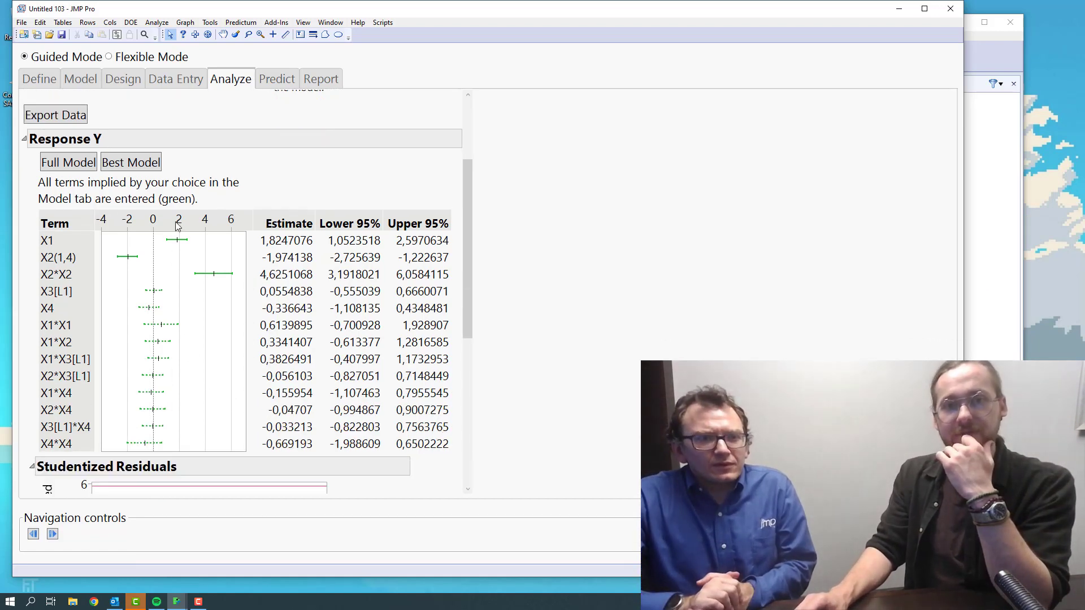
pyautogui.moveTo(601, 317)
pyautogui.mouseDown()
pyautogui.moveTo(535, 254)
pyautogui.moveTo(347, 180)
pyautogui.moveTo(218, 189)
pyautogui.moveTo(141, 252)
pyautogui.moveTo(196, 213)
pyautogui.moveTo(227, 267)
pyautogui.moveTo(198, 257)
pyautogui.moveTo(194, 276)
pyautogui.moveTo(230, 265)
pyautogui.moveTo(231, 283)
pyautogui.moveTo(204, 267)
pyautogui.moveTo(155, 274)
pyautogui.mouseUp()
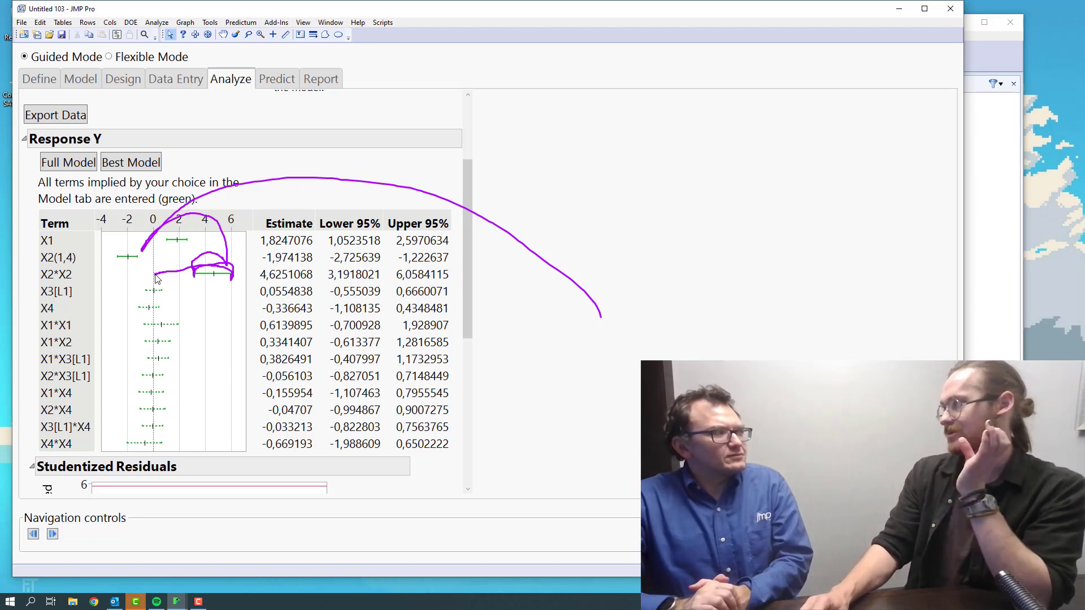
pyautogui.press('Escape')
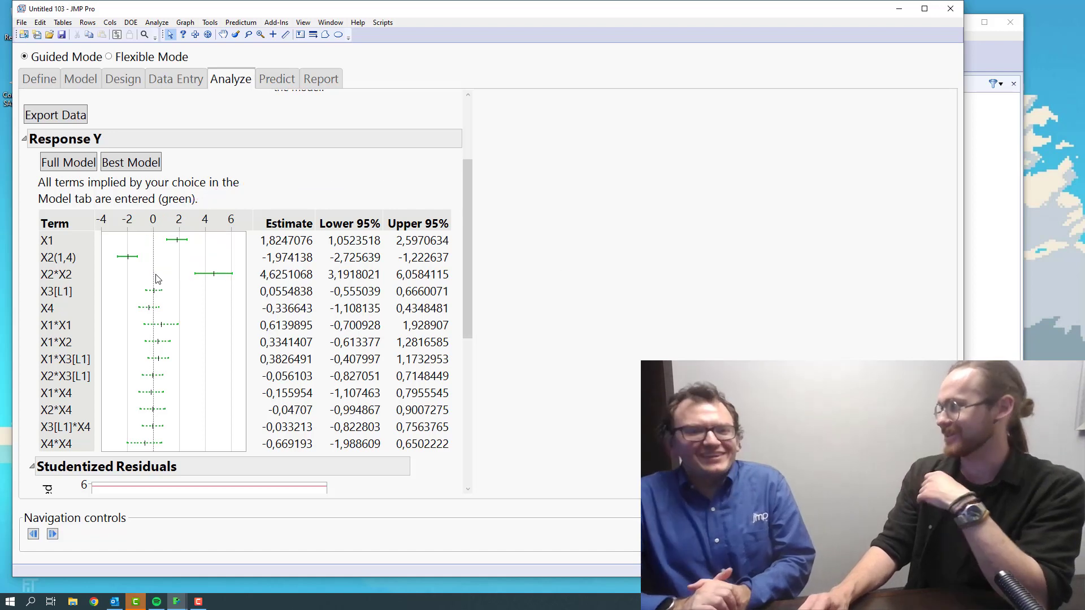
# Step: Enlarge the Studentized Residuals plot and select the point sitting above the fit line
pyautogui.scroll(-4, 208, 414)
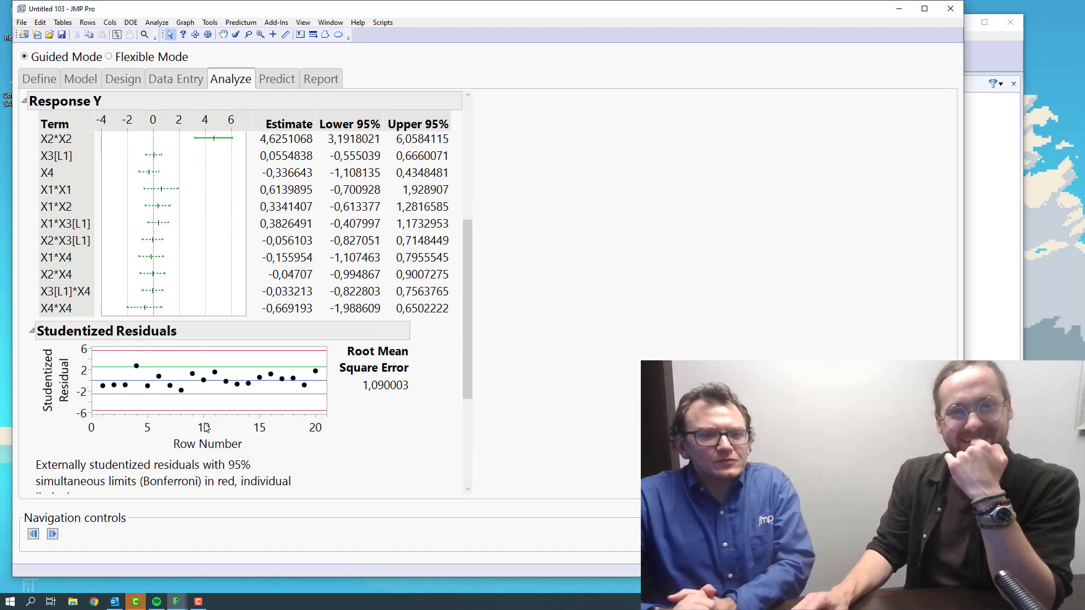
pyautogui.scroll(-1, 282, 390)
pyautogui.moveTo(326, 379); pyautogui.dragTo(463, 435)
pyautogui.scroll(-1, 420, 418)
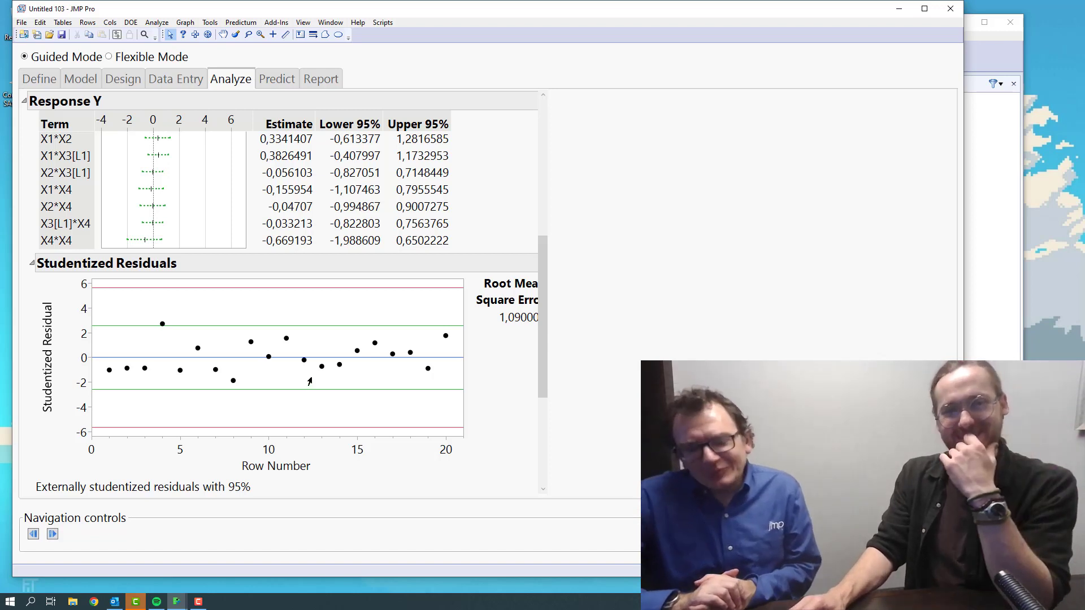
pyautogui.scroll(-3, 309, 382)
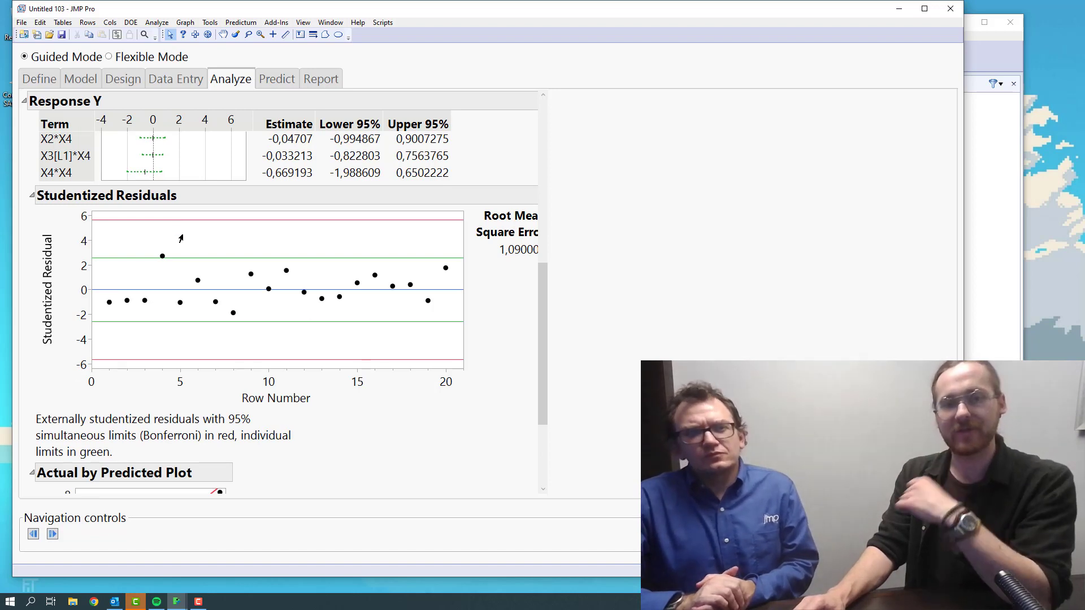
pyautogui.scroll(-6, 246, 318)
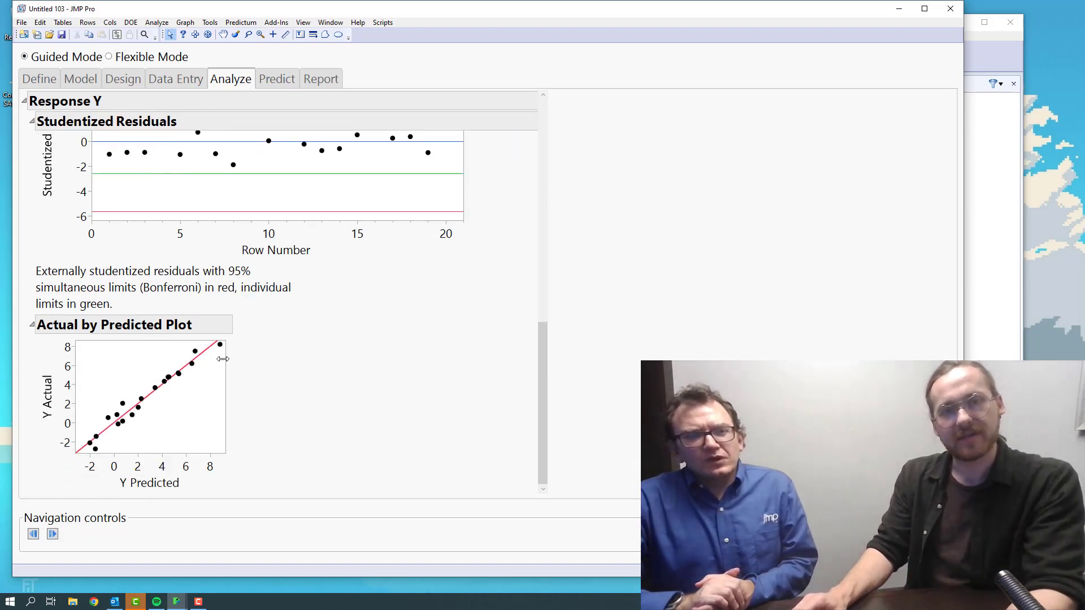
pyautogui.scroll(5, 266, 359)
pyautogui.click(161, 244)
# Step: Box-select the residual points for rows 4–9
pyautogui.scroll(-5, 188, 303)
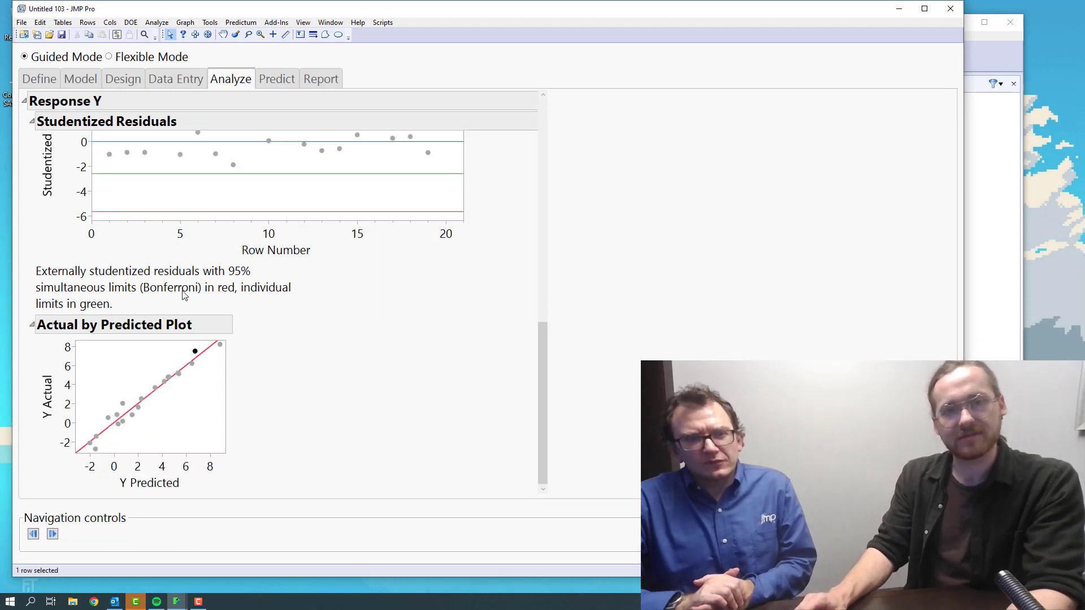
pyautogui.moveTo(194, 354)
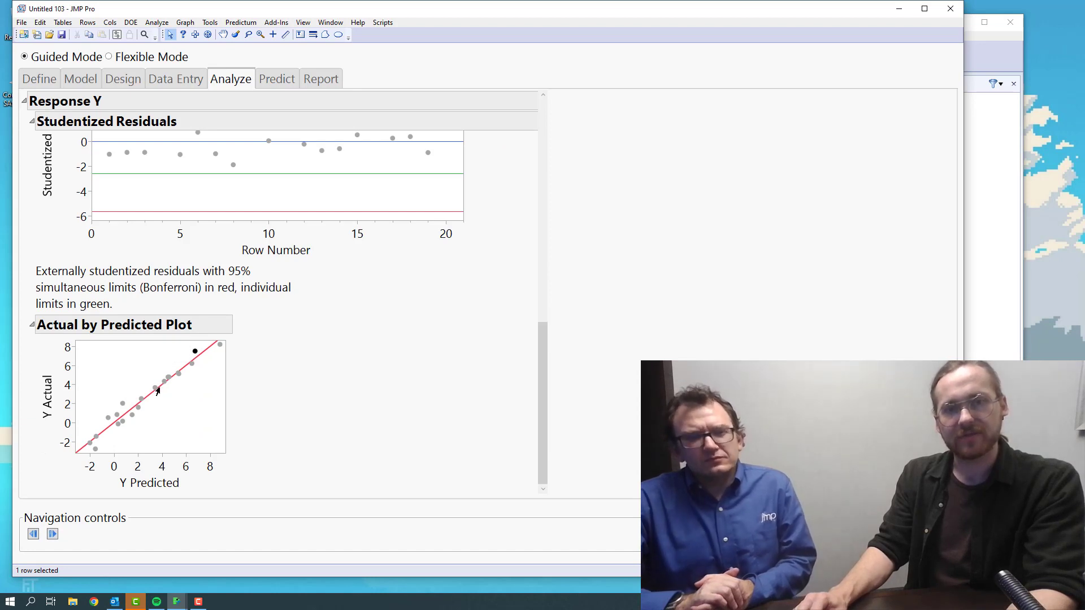
pyautogui.scroll(3, 159, 380)
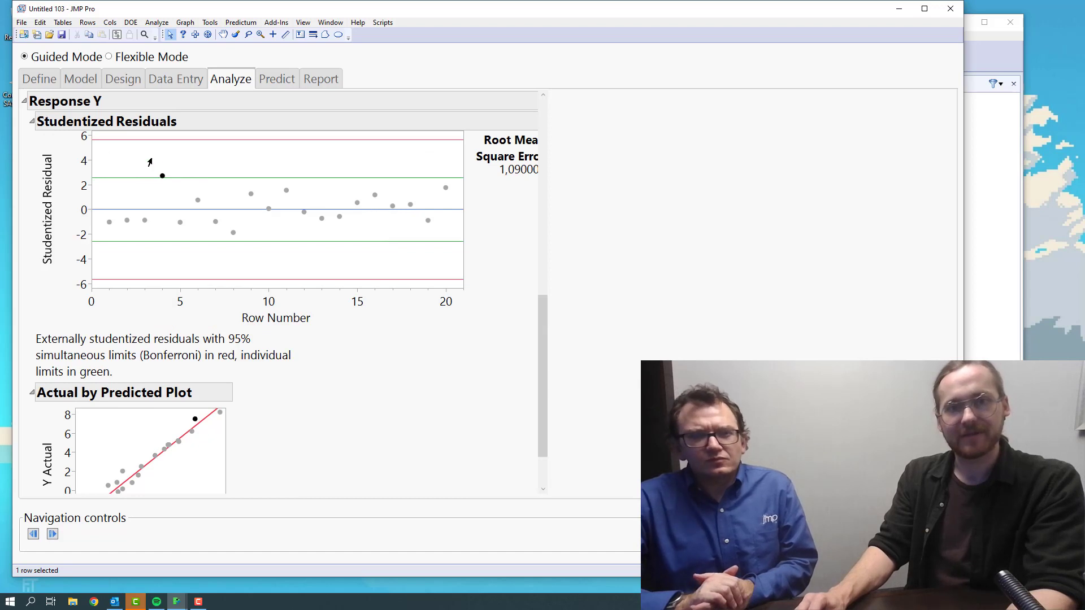
pyautogui.moveTo(150, 158); pyautogui.dragTo(264, 267)
pyautogui.scroll(-3, 511, 460)
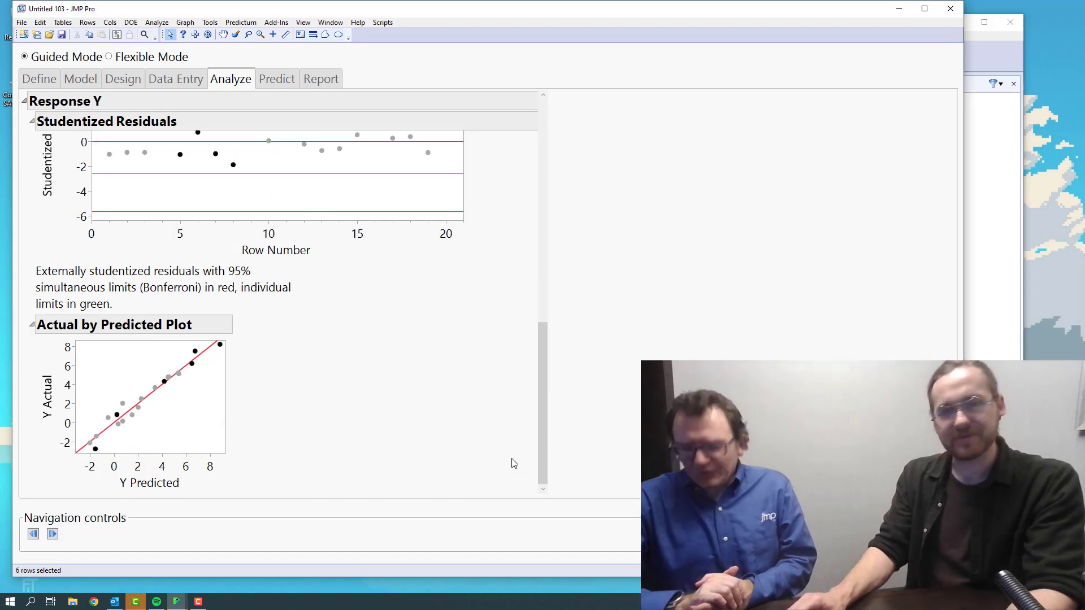
# Step: Open the Predict step, enlarge the Prediction Profiler and extend the Y axis to 10
pyautogui.click(53, 535)
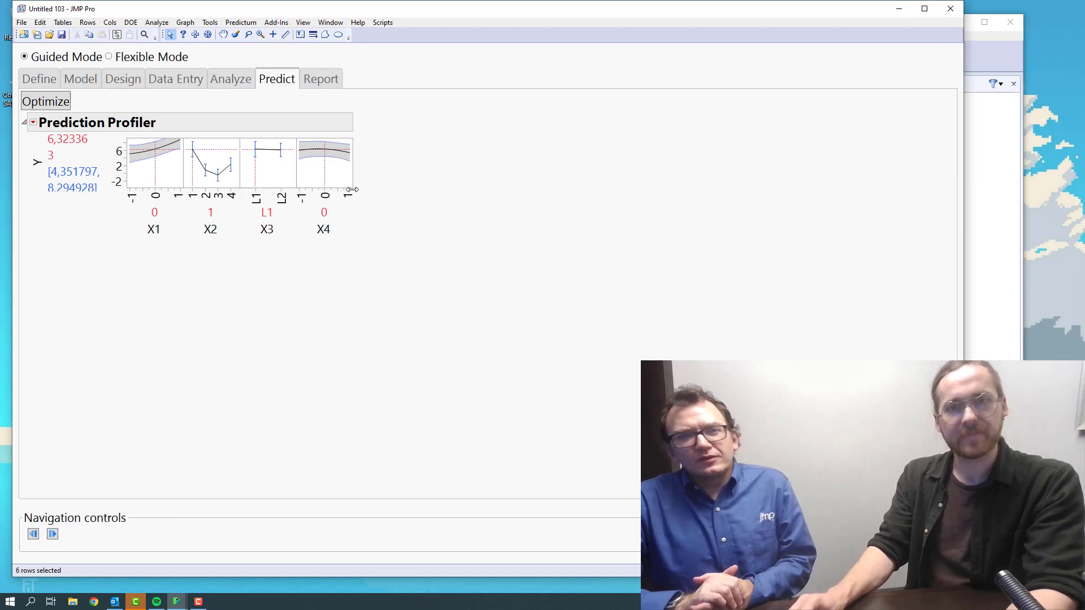
pyautogui.moveTo(352, 186); pyautogui.dragTo(484, 281)
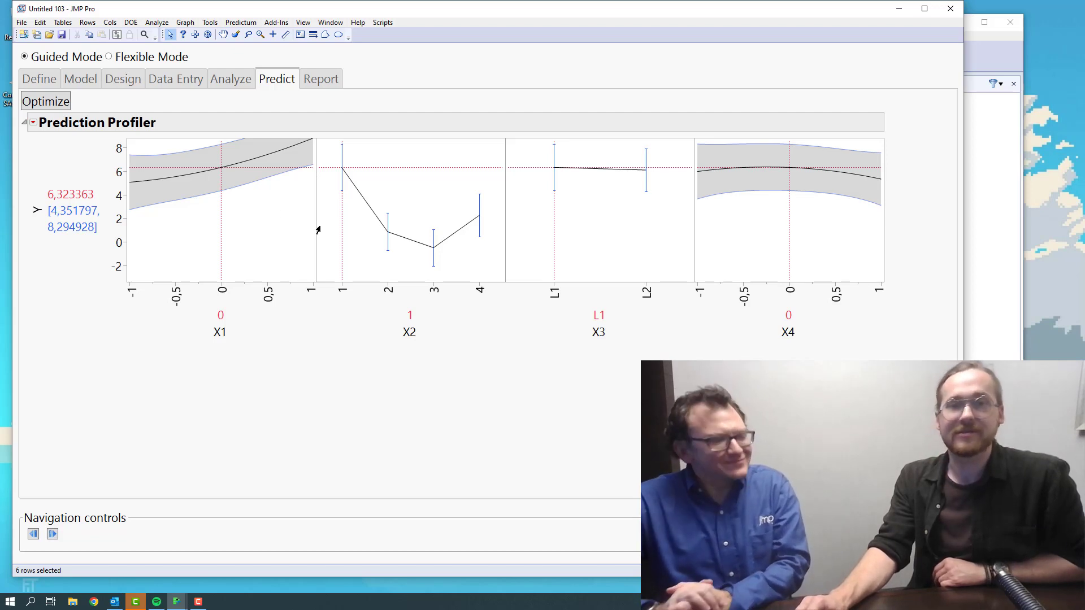
pyautogui.moveTo(119, 161); pyautogui.dragTo(119, 179)
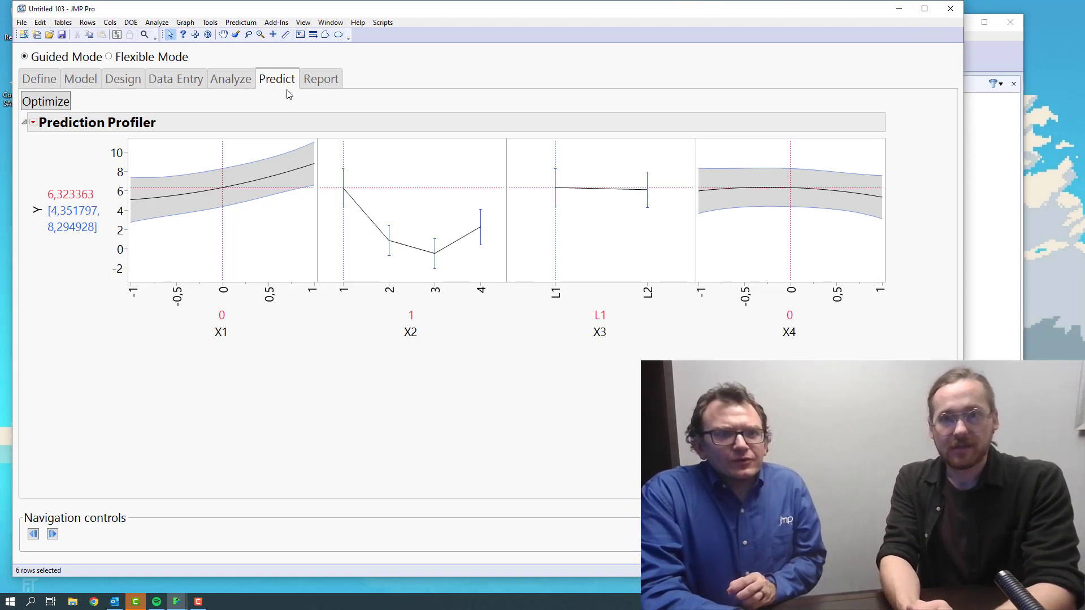
# Step: Set the profiler to X1 = 0.719, X2 = 2, X3 = L2, predicting Y 1.984459
pyautogui.moveTo(232, 215); pyautogui.dragTo(289, 223)
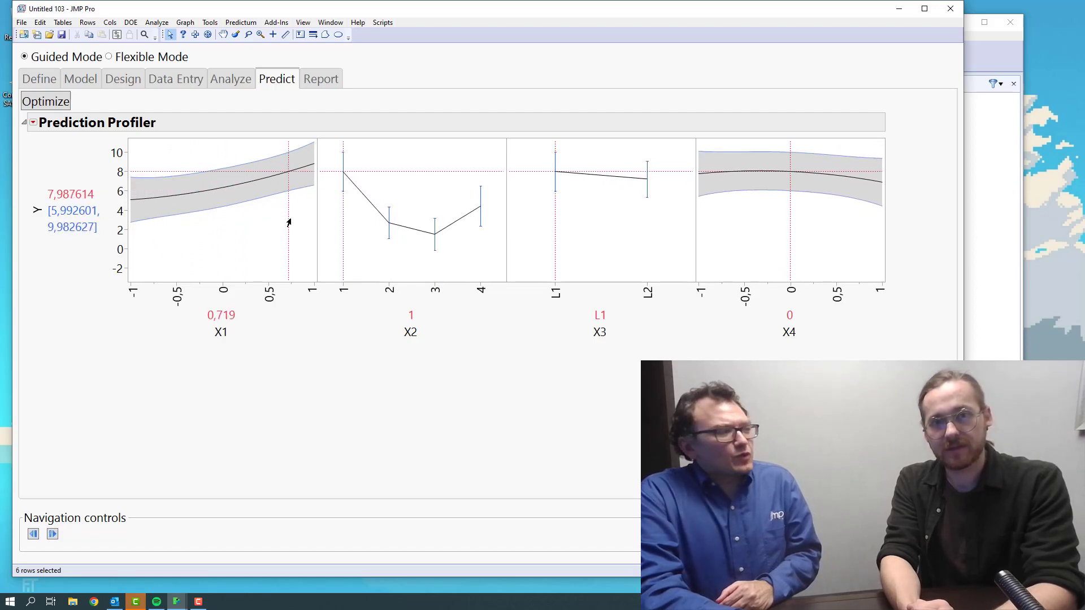
pyautogui.click(389, 200)
pyautogui.click(361, 177)
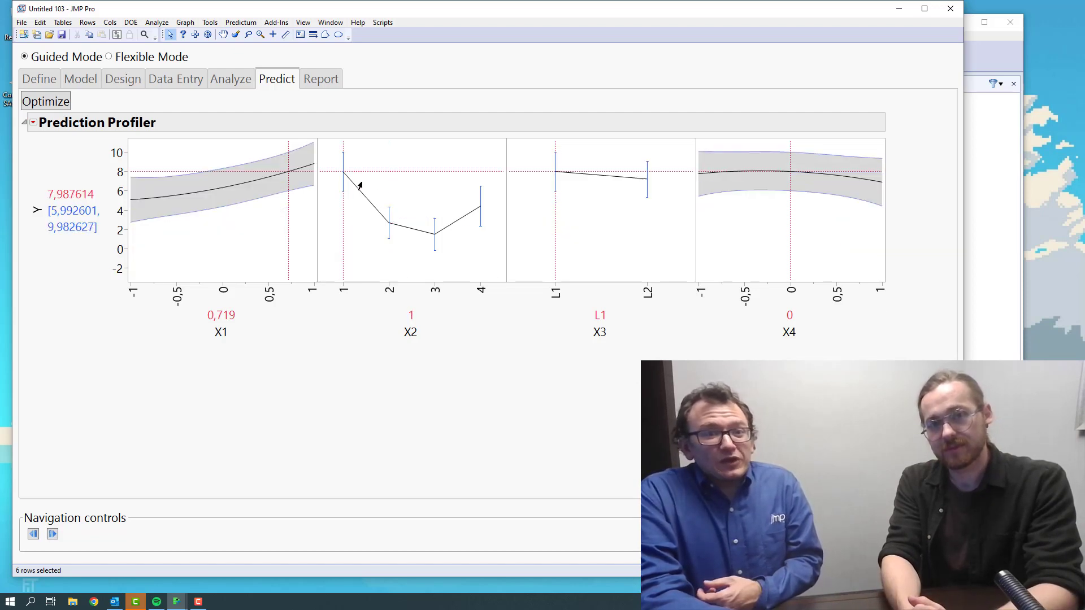
pyautogui.click(375, 206)
pyautogui.click(353, 188)
pyautogui.click(367, 202)
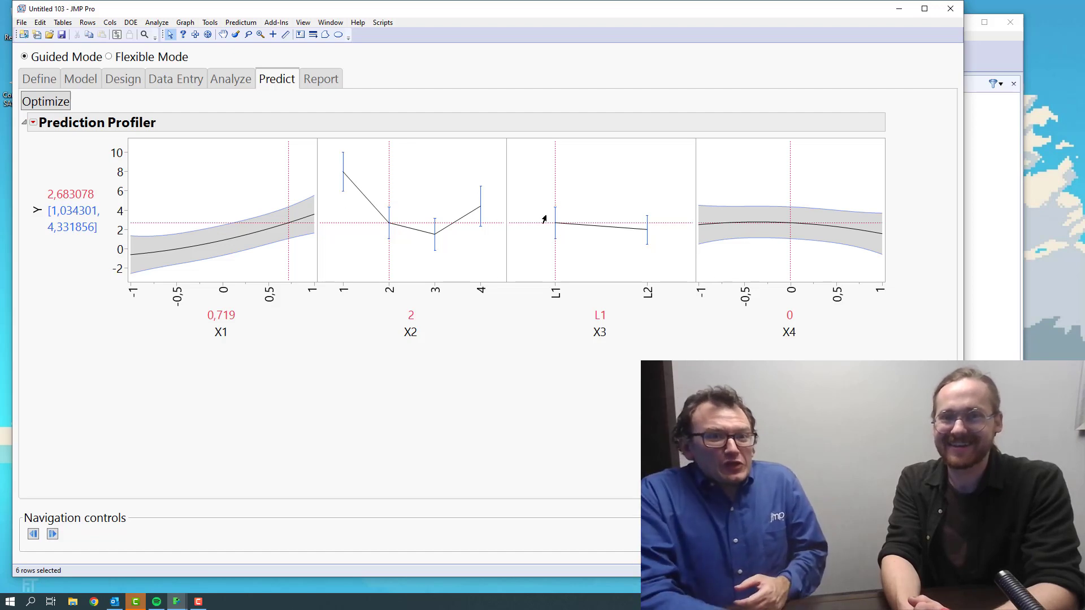
pyautogui.moveTo(569, 218); pyautogui.dragTo(618, 219)
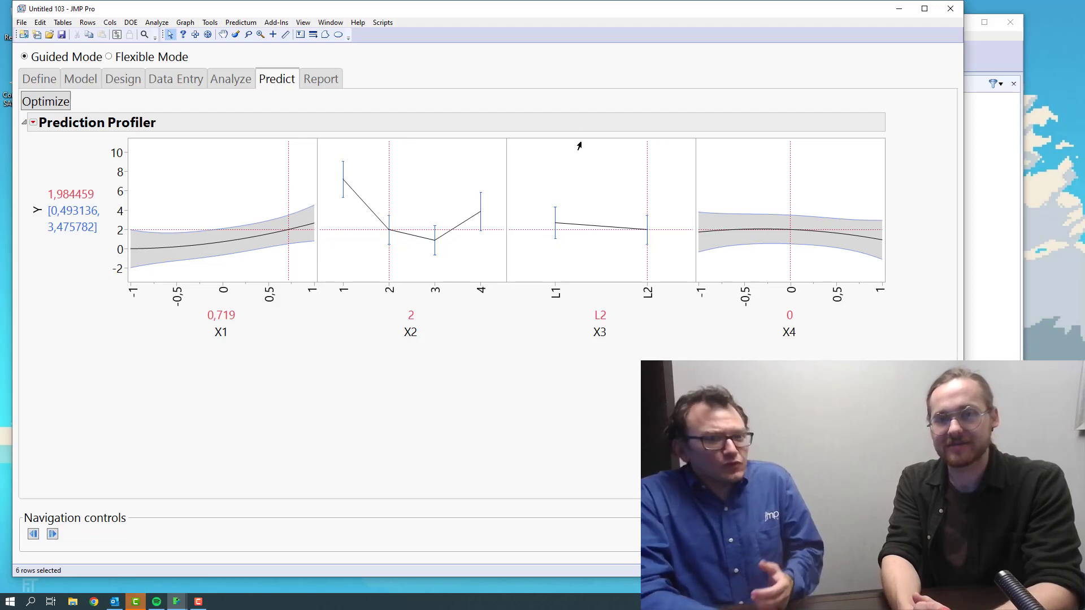
# Step: Optimize the profiler to maximize Y, predicting 8.896191 at X1=1, X2=1, X3=L1, X4=-0.3577
pyautogui.click(52, 104)
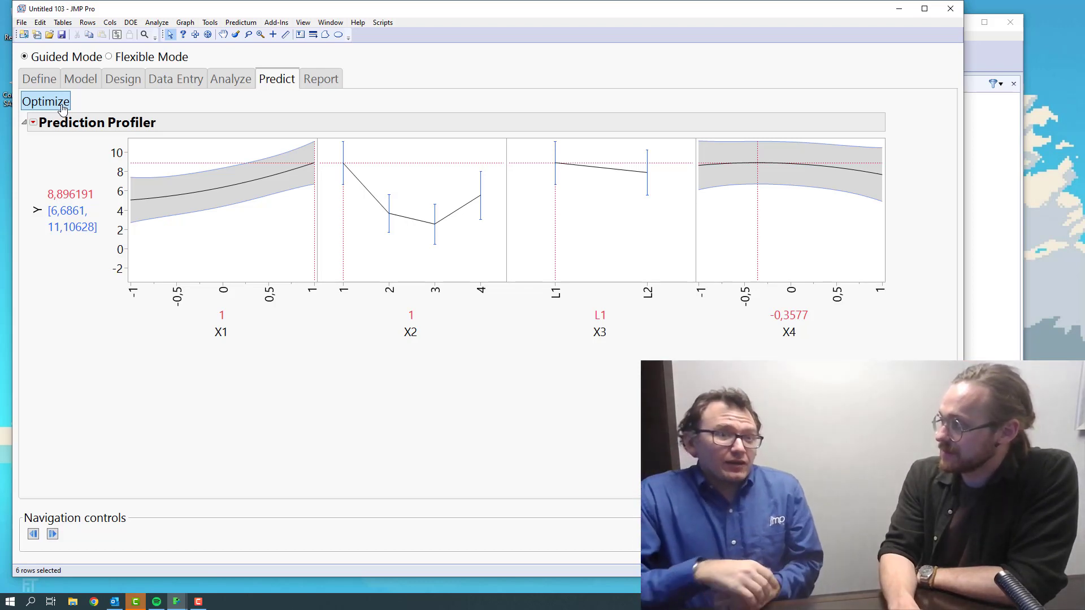
pyautogui.click(25, 23)
pyautogui.click(103, 121)
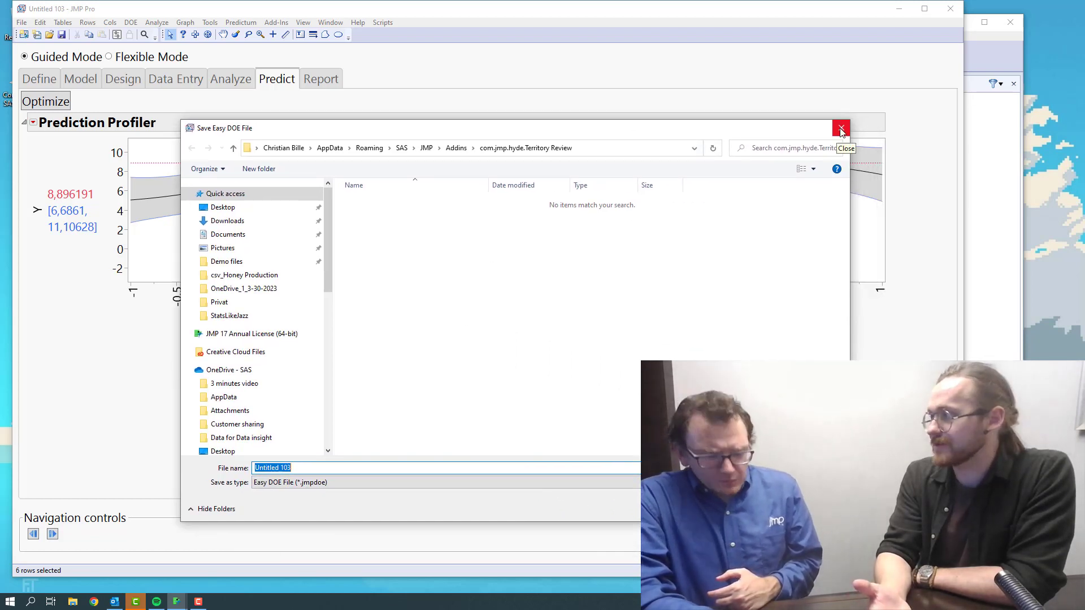
pyautogui.click(840, 129)
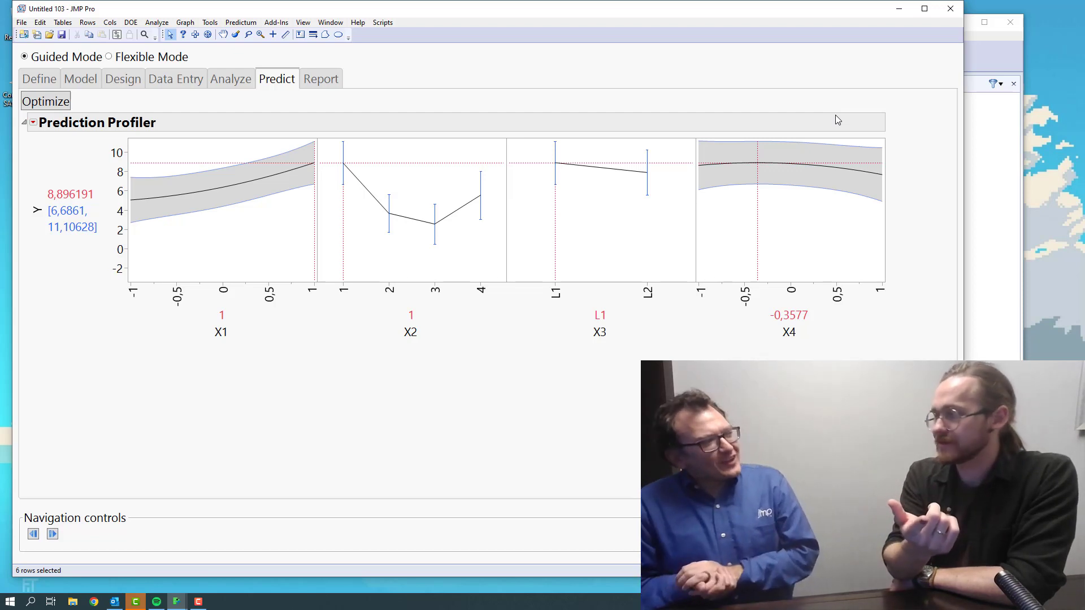
# Step: Bring up the Design and Analysis Report and sketch an annotation near its title
pyautogui.click(320, 79)
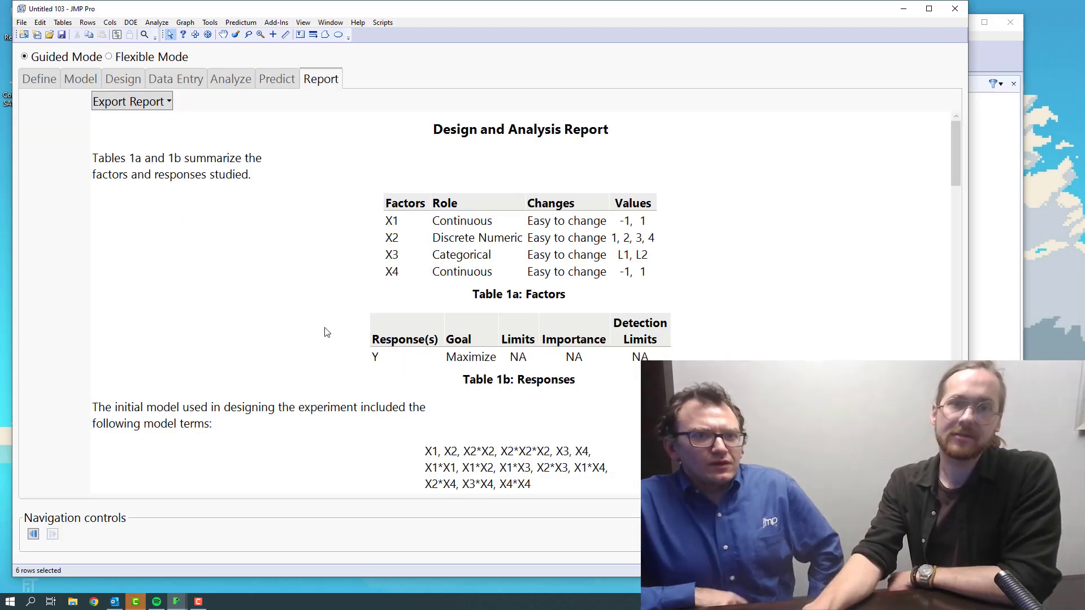
pyautogui.scroll(-5, 339, 337)
pyautogui.scroll(5, 390, 347)
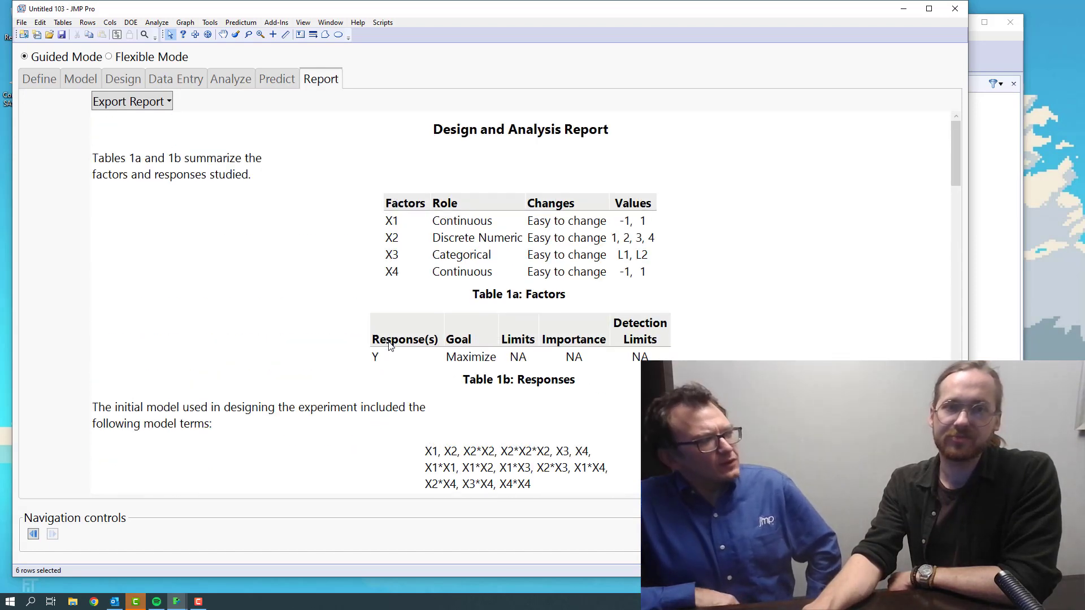
pyautogui.moveTo(763, 155)
pyautogui.mouseDown()
pyautogui.moveTo(682, 98)
pyautogui.moveTo(606, 86)
pyautogui.moveTo(564, 122)
pyautogui.moveTo(568, 150)
pyautogui.moveTo(614, 148)
pyautogui.moveTo(604, 113)
pyautogui.mouseUp()
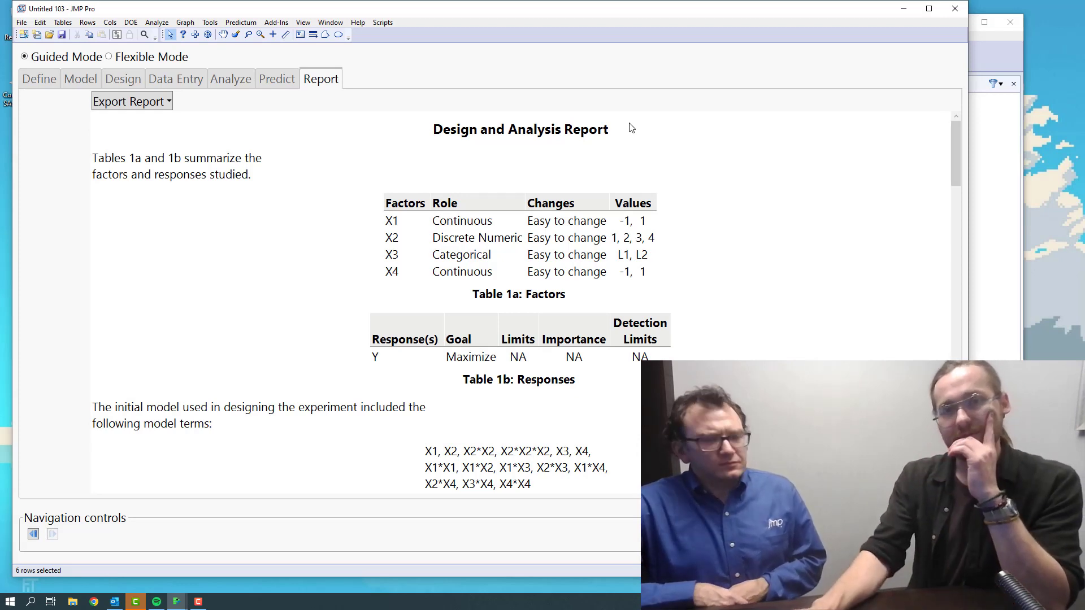
# Step: Scroll through the report's factor, response, parameter estimate and residual sections
pyautogui.scroll(-15, 712, 175)
pyautogui.scroll(-15, 832, 268)
pyautogui.scroll(5, 667, 308)
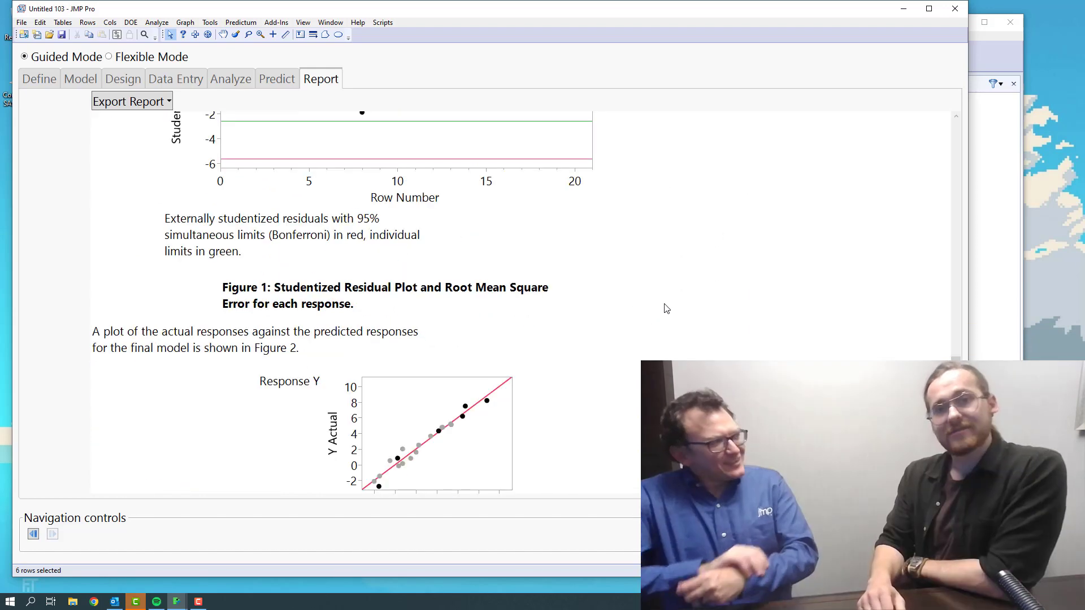